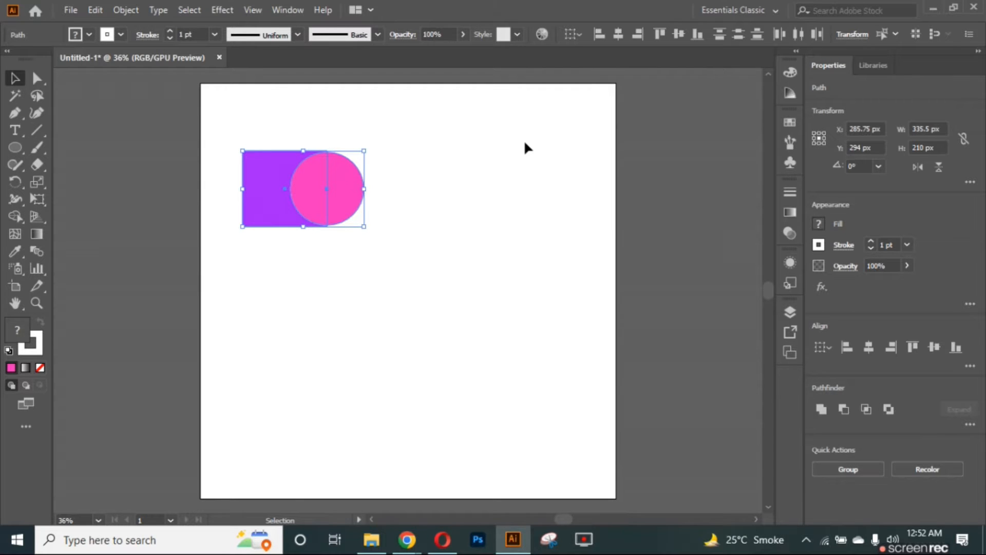
# Review the available workspaces, and the Pathfinder effects on offer for the selected rectangle and circle
pyautogui.click(287, 13)
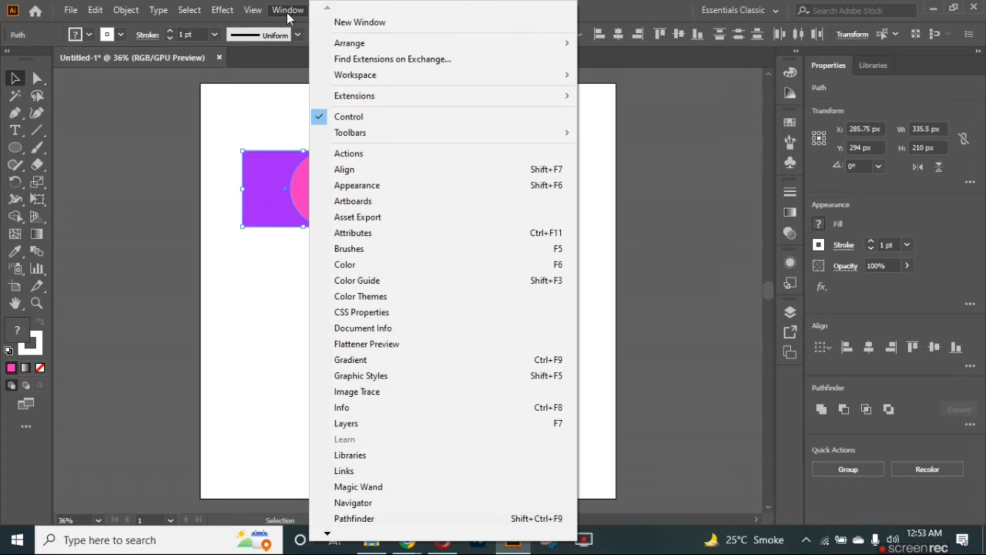
pyautogui.moveTo(370, 75)
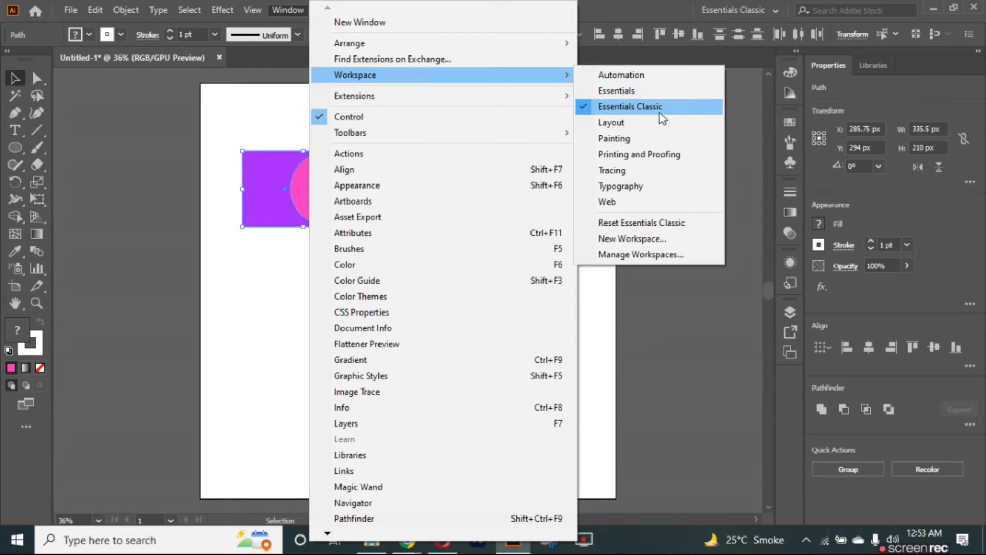
pyautogui.click(760, 106)
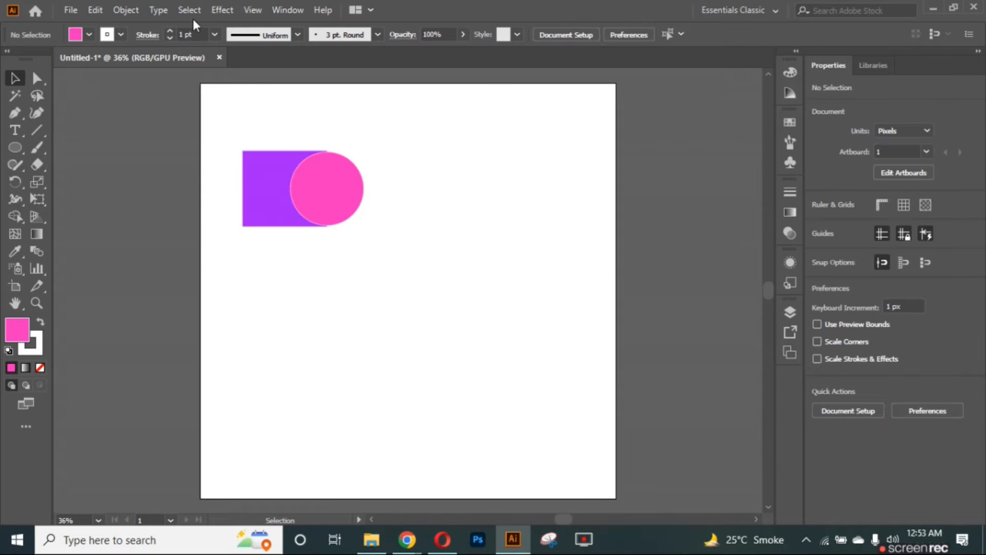
pyautogui.click(313, 176)
pyautogui.keyDown('shift'); pyautogui.click(255, 188); pyautogui.keyUp('shift')
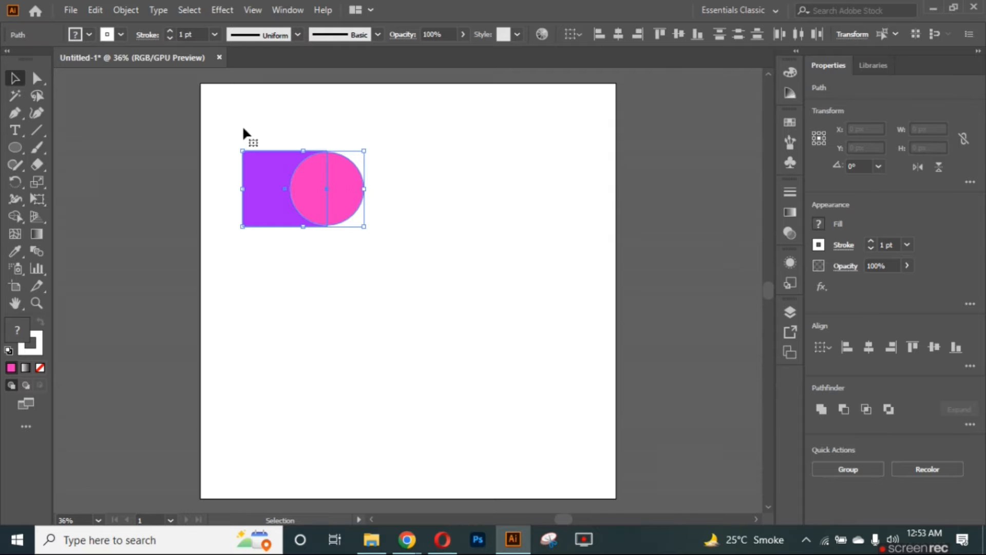
pyautogui.click(223, 6)
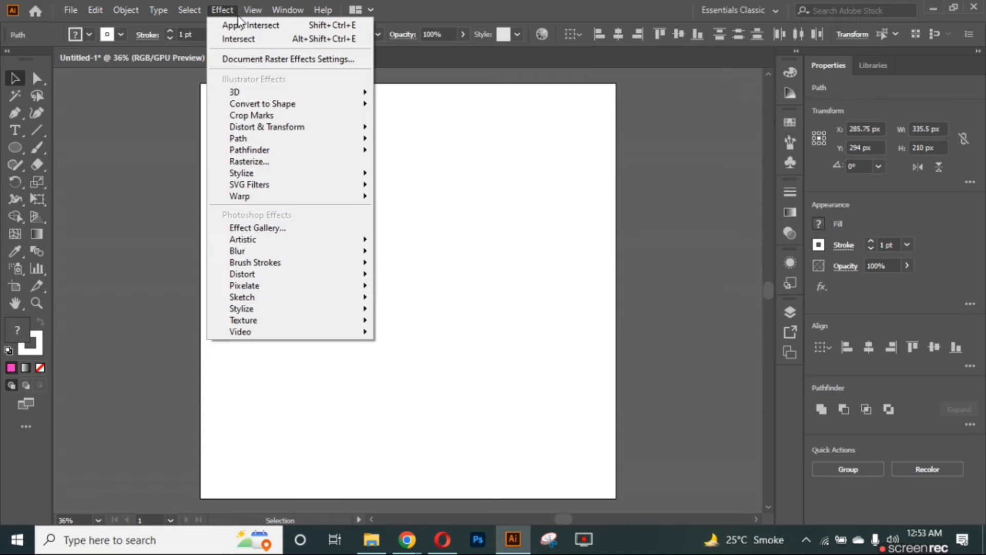
pyautogui.moveTo(321, 142)
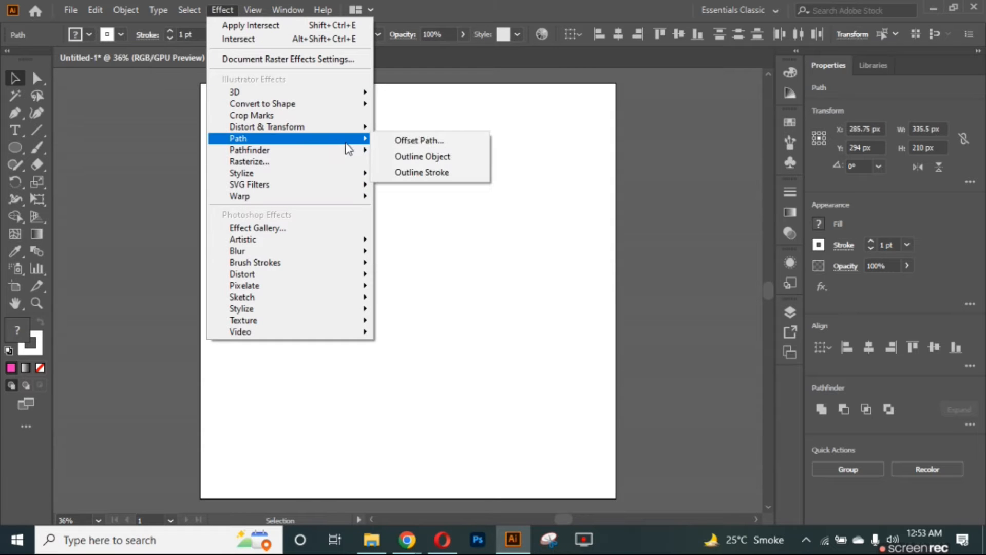
pyautogui.moveTo(348, 149)
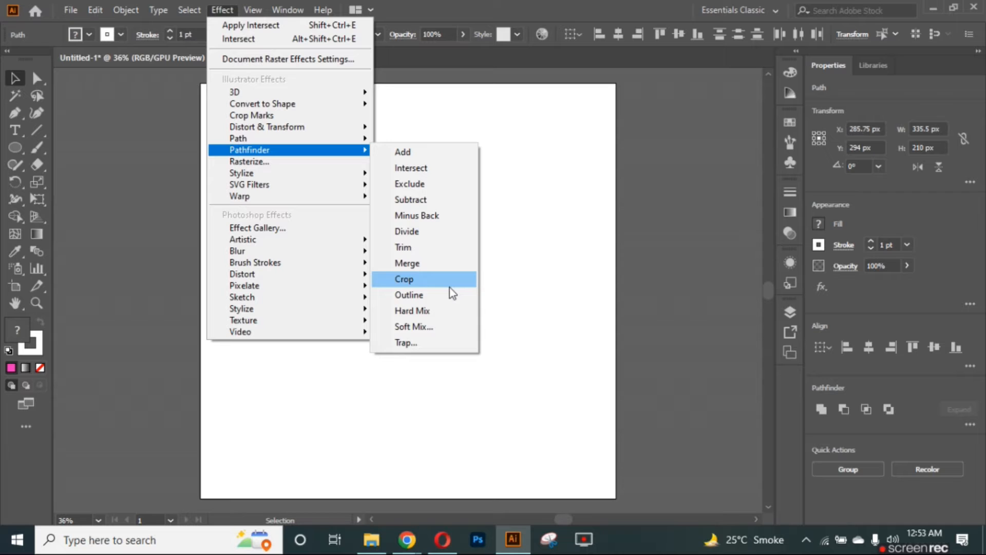
pyautogui.click(538, 133)
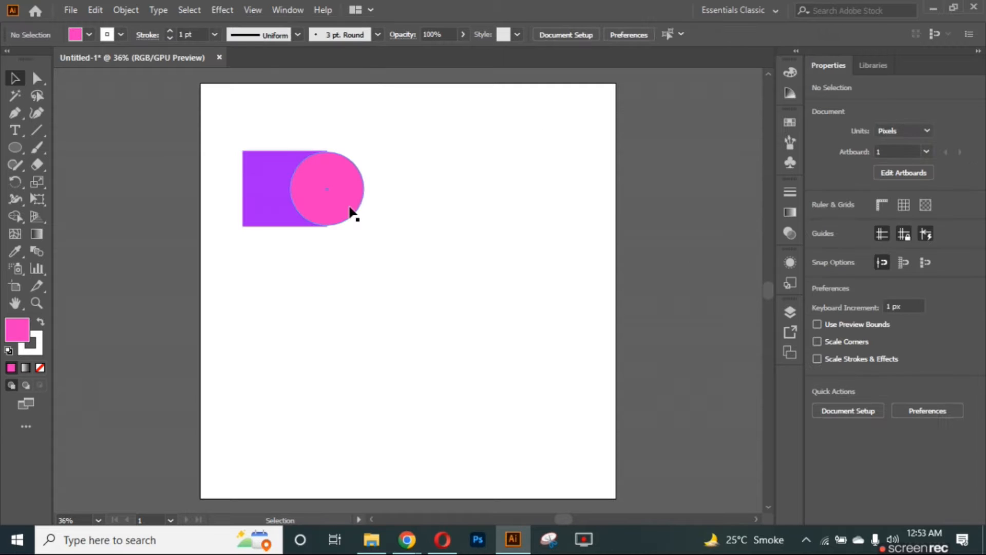
# Delete the pink circle and the purple rectangle from the artboard
pyautogui.click(350, 212)
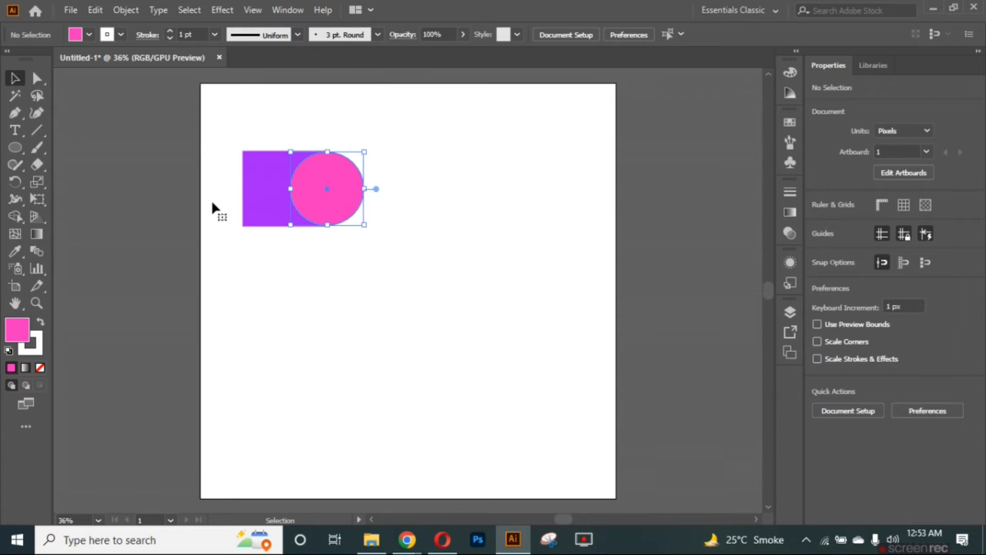
pyautogui.keyDown('shift'); pyautogui.click(260, 212); pyautogui.keyUp('shift')
pyautogui.press('Delete')
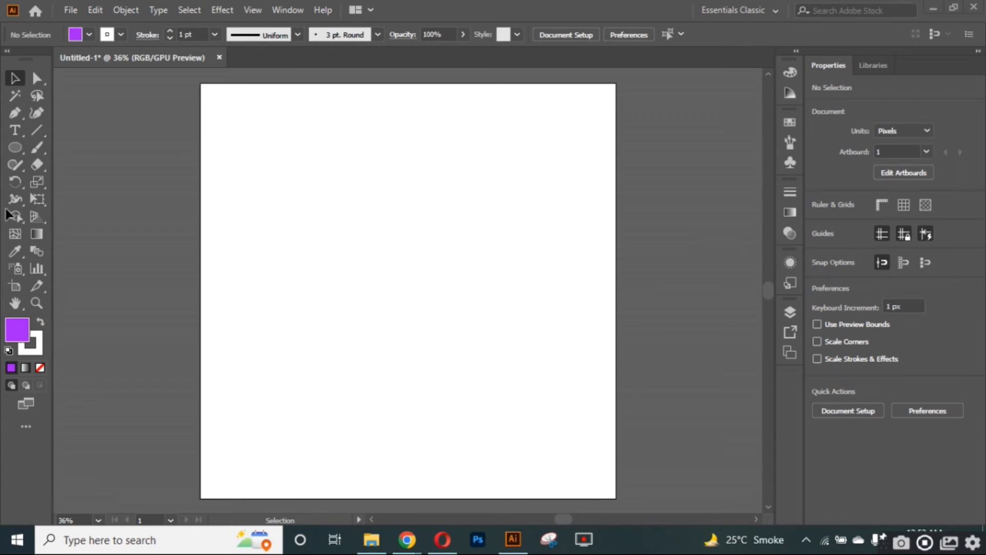
# Draw a purple rectangle about 234 by 210 px in the upper-left part of the artboard
pyautogui.click(16, 149)
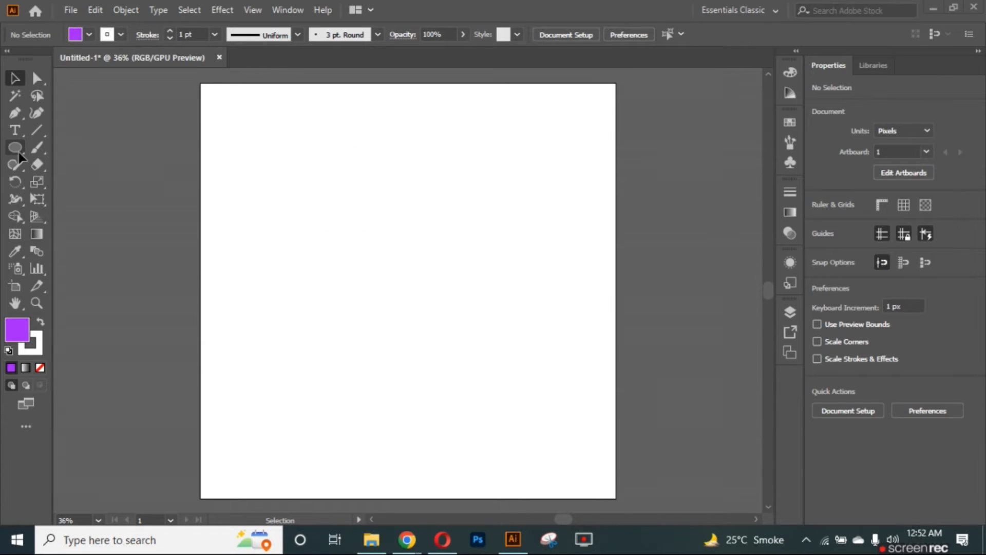
pyautogui.click(38, 153)
pyautogui.moveTo(243, 151); pyautogui.dragTo(327, 227)
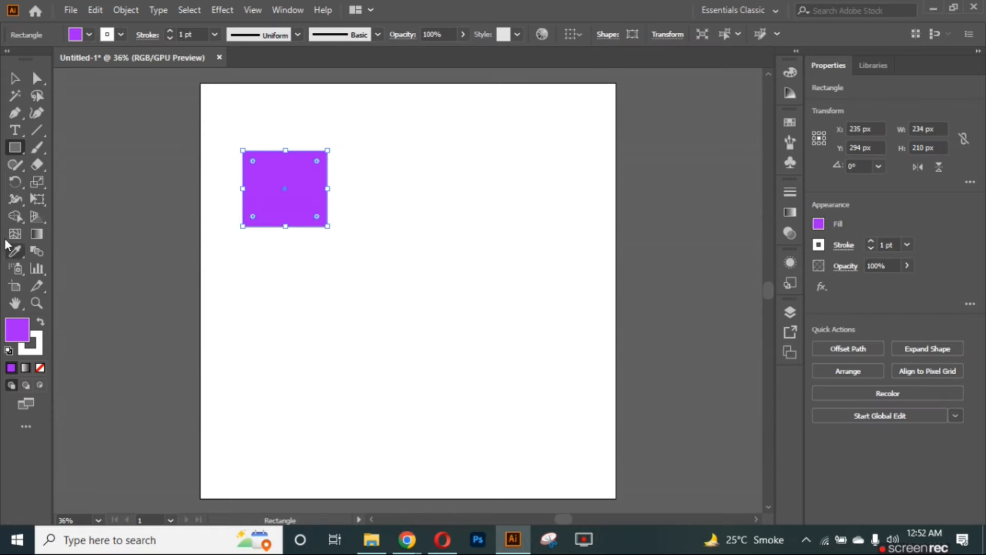
# Draw a circle about 203 px across and center it on the rectangle's right edge
pyautogui.click(18, 150)
pyautogui.click(70, 185)
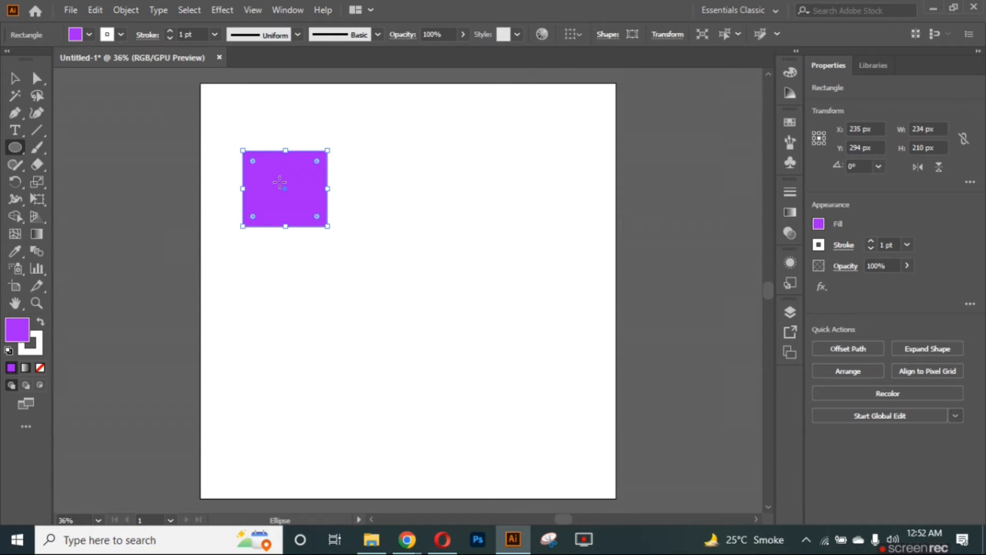
pyautogui.moveTo(294, 177); pyautogui.dragTo(368, 250)
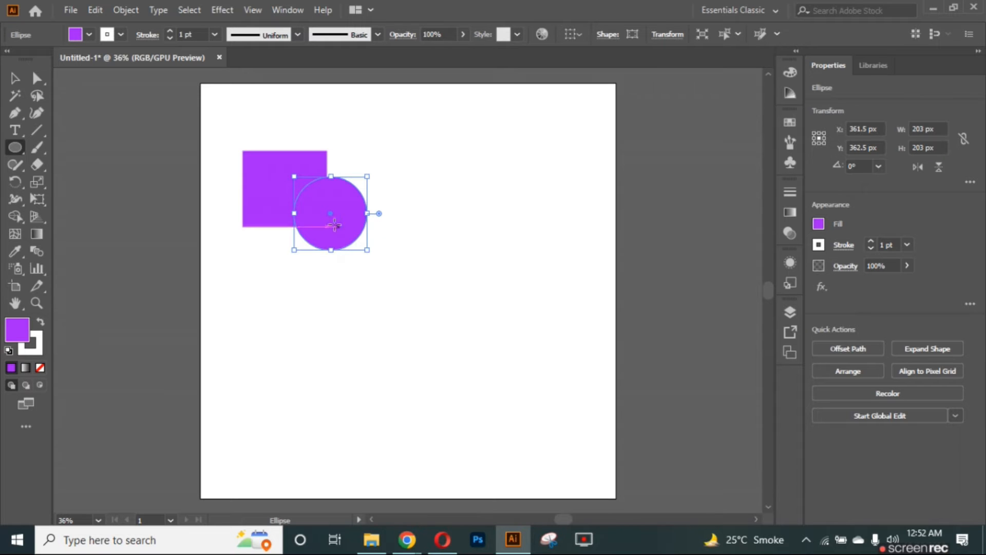
pyautogui.click(15, 78)
pyautogui.moveTo(332, 215); pyautogui.dragTo(330, 191)
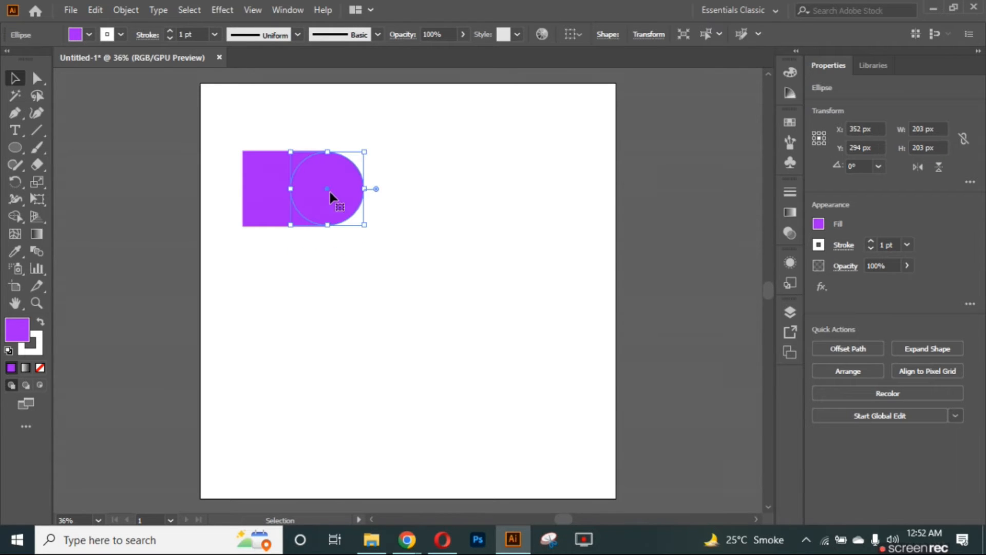
# Fill the circle with pink
pyautogui.click(789, 73)
pyautogui.click(750, 127)
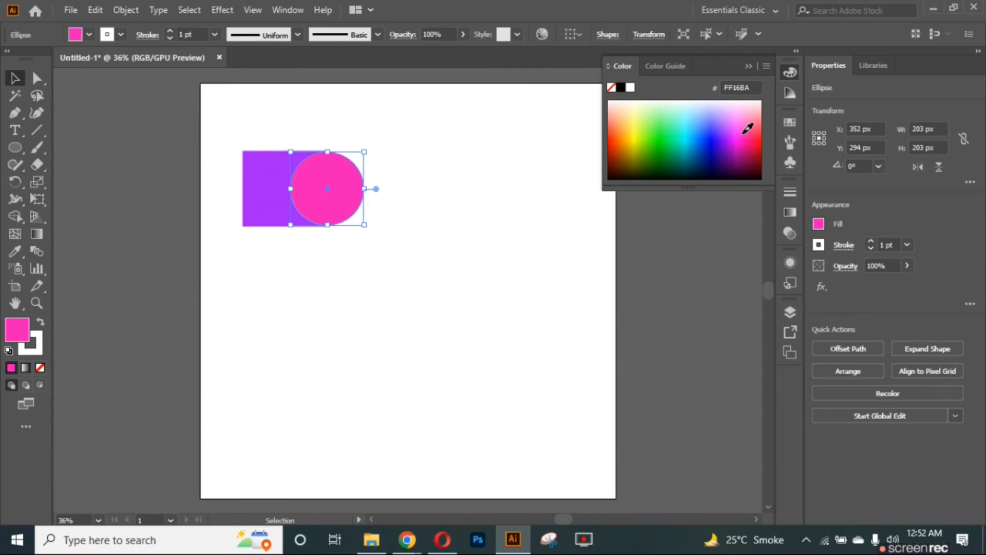
pyautogui.click(749, 66)
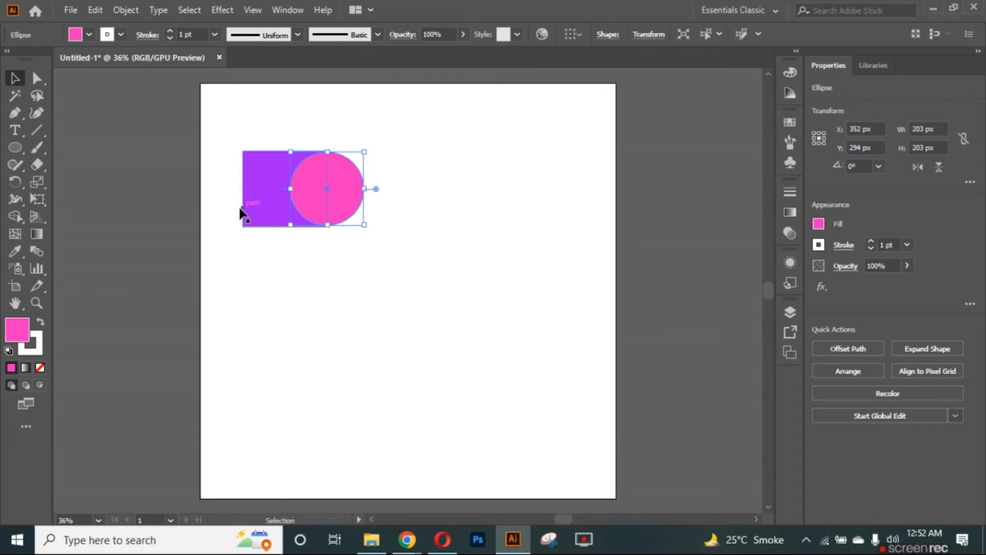
# Merge the rectangle and circle into one shape with the Unite pathfinder operation
pyautogui.keyDown('shift'); pyautogui.click(270, 207); pyautogui.keyUp('shift')
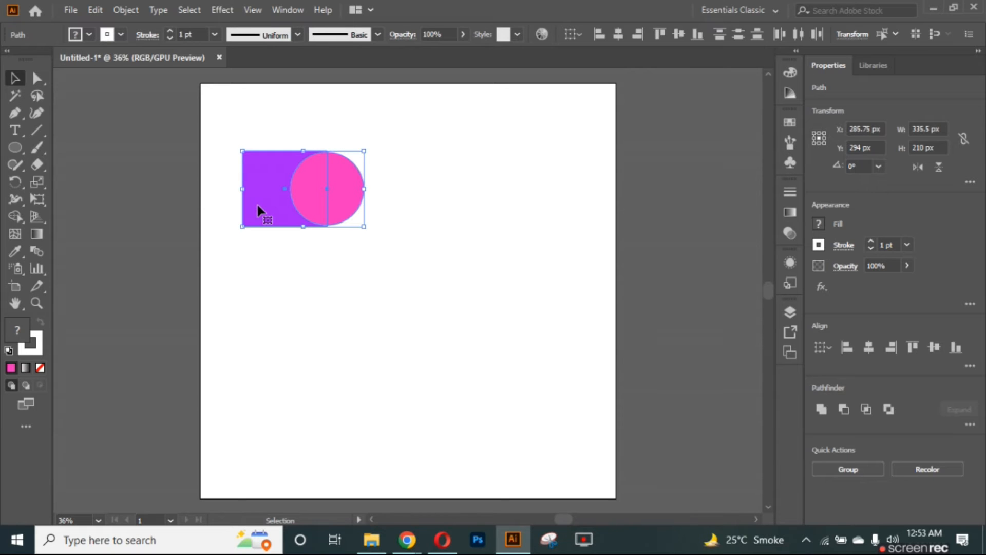
pyautogui.click(823, 416)
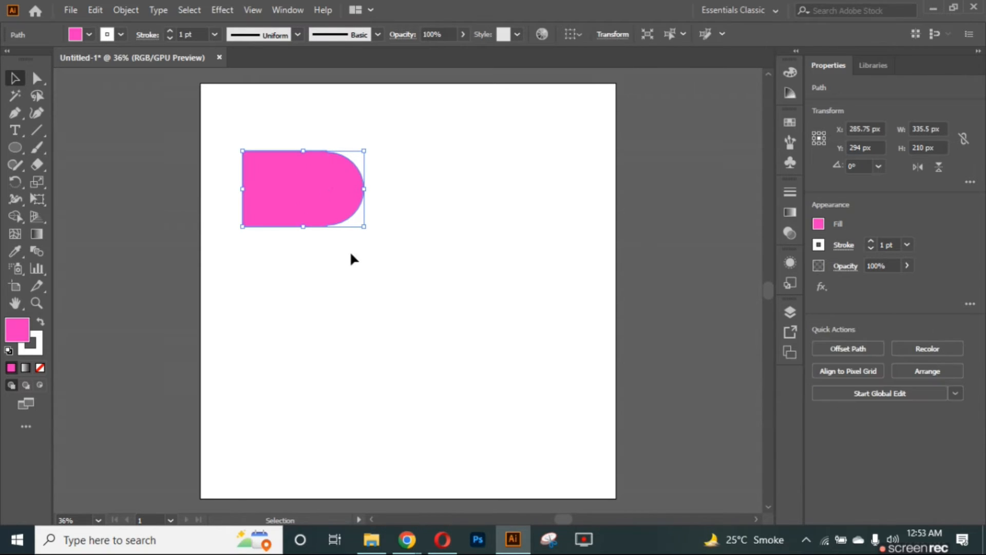
pyautogui.moveTo(327, 187)
pyautogui.mouseDown()
pyautogui.moveTo(362, 190)
pyautogui.moveTo(328, 189)
pyautogui.mouseUp()
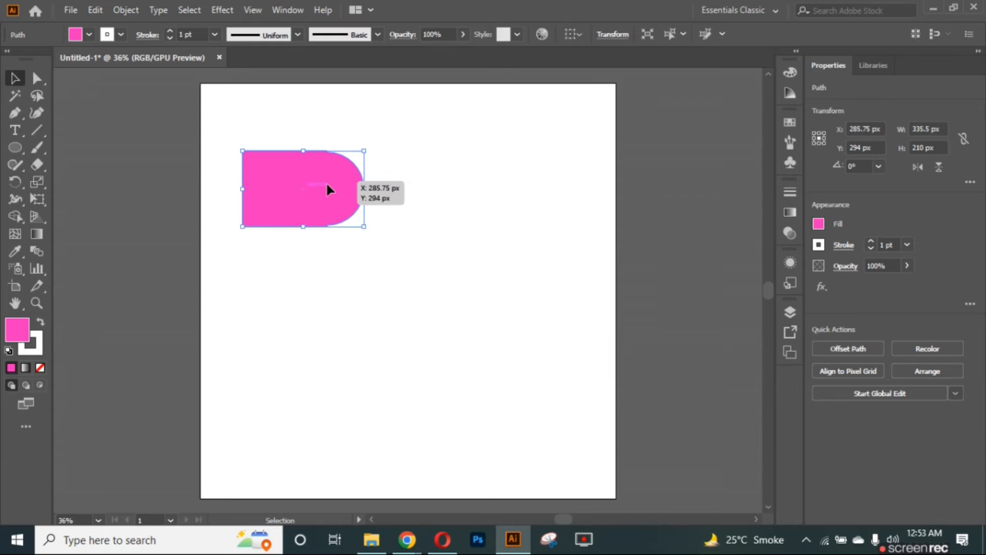
pyautogui.click(406, 307)
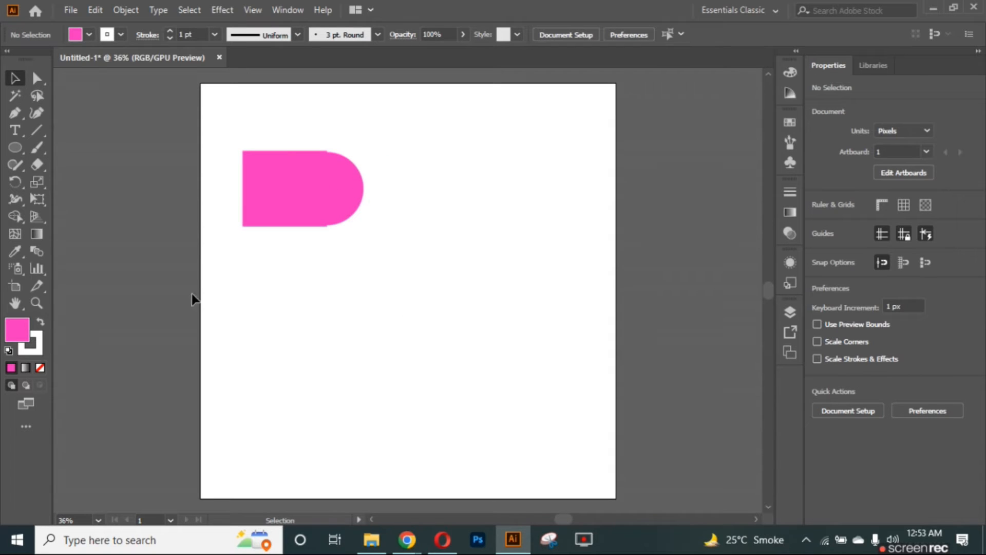
# Add the text "Unite" at 48 pt and position it centered above the merged shape
pyautogui.click(269, 120)
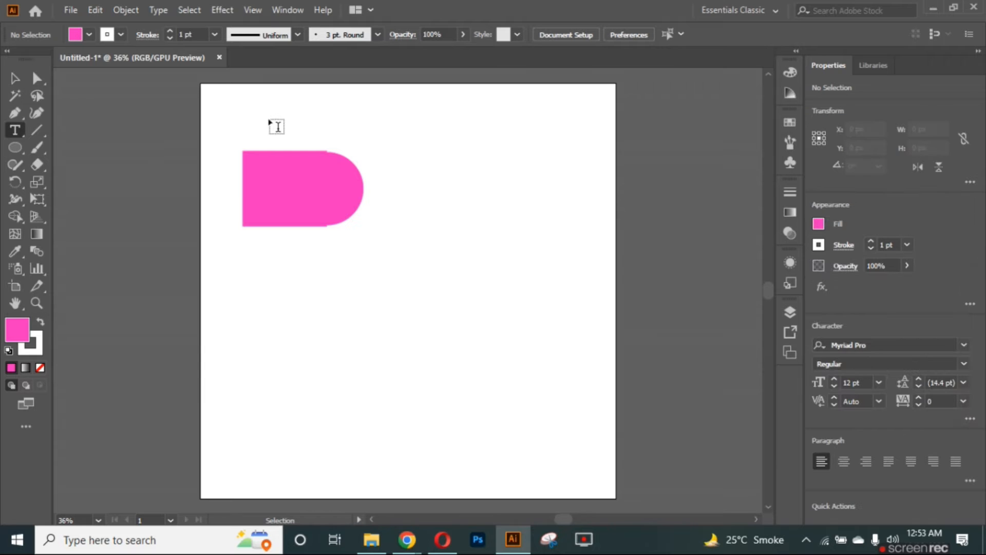
pyautogui.write('U')
pyautogui.doubleClick(274, 117)
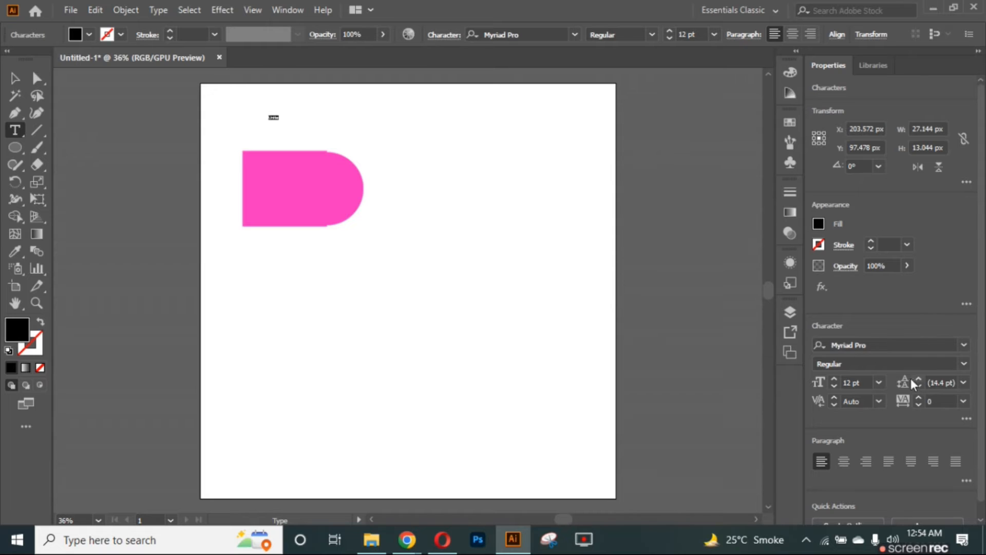
pyautogui.click(879, 383)
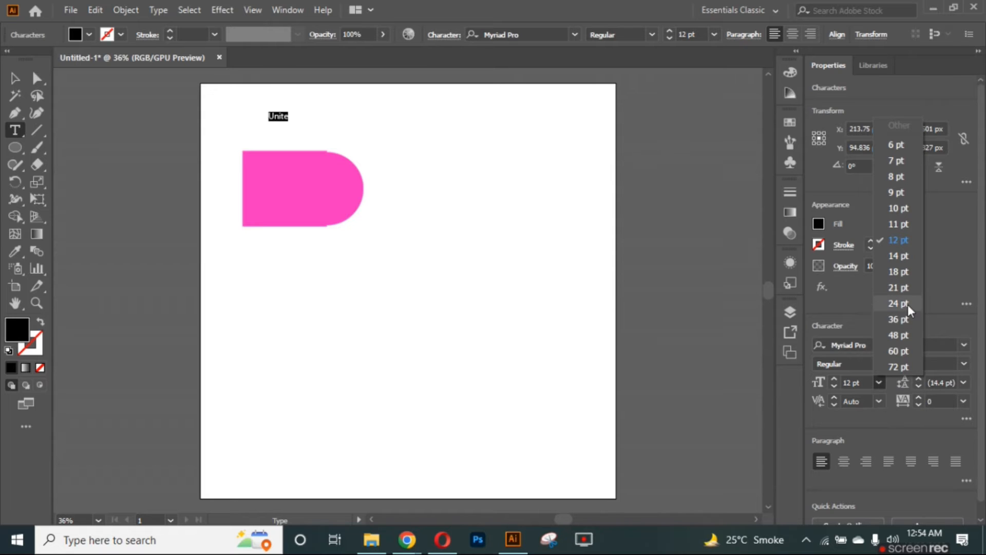
pyautogui.click(905, 332)
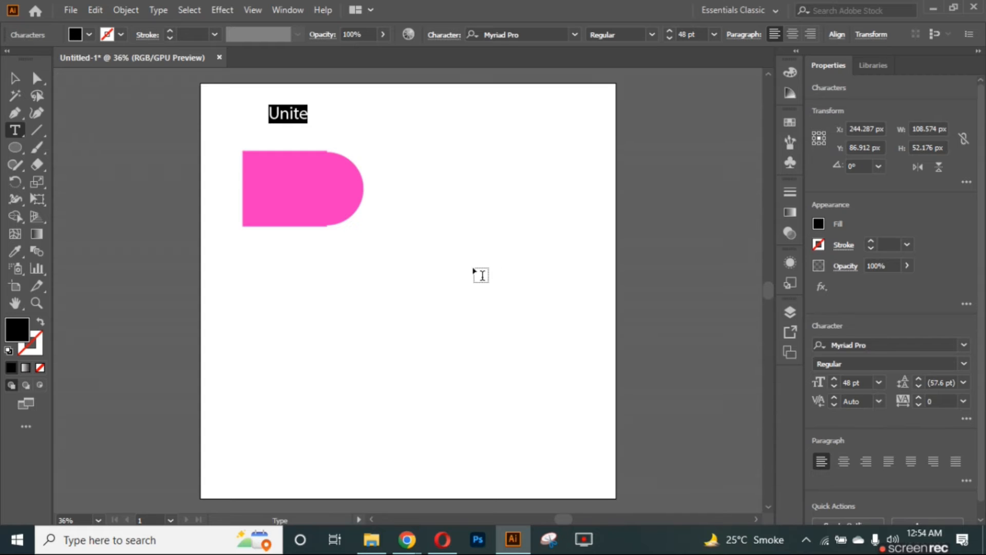
pyautogui.click(15, 79)
pyautogui.moveTo(294, 114); pyautogui.dragTo(302, 122)
# Draw a pink circle about 177 px across in the upper-right part of the artboard
pyautogui.click(301, 180)
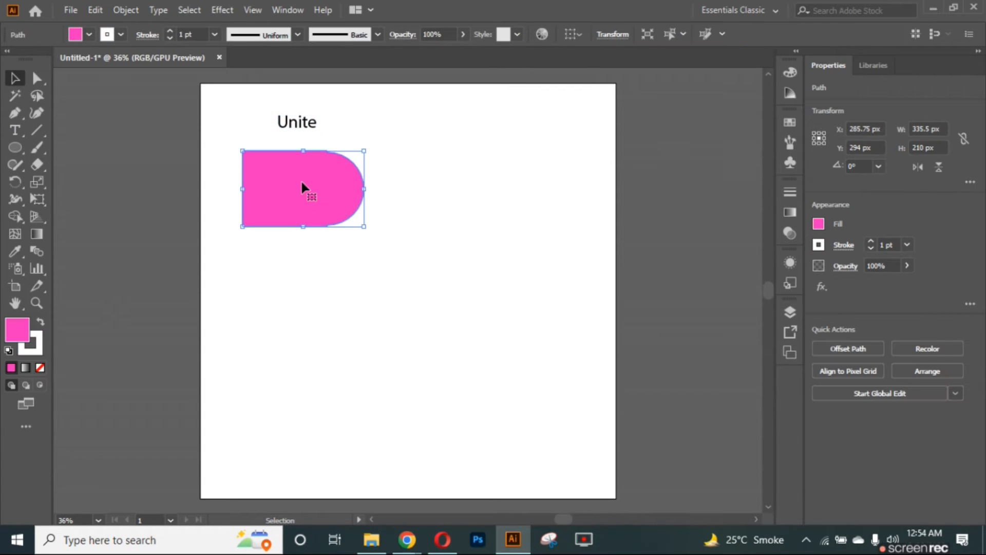
pyautogui.click(15, 149)
pyautogui.moveTo(484, 154); pyautogui.dragTo(550, 218)
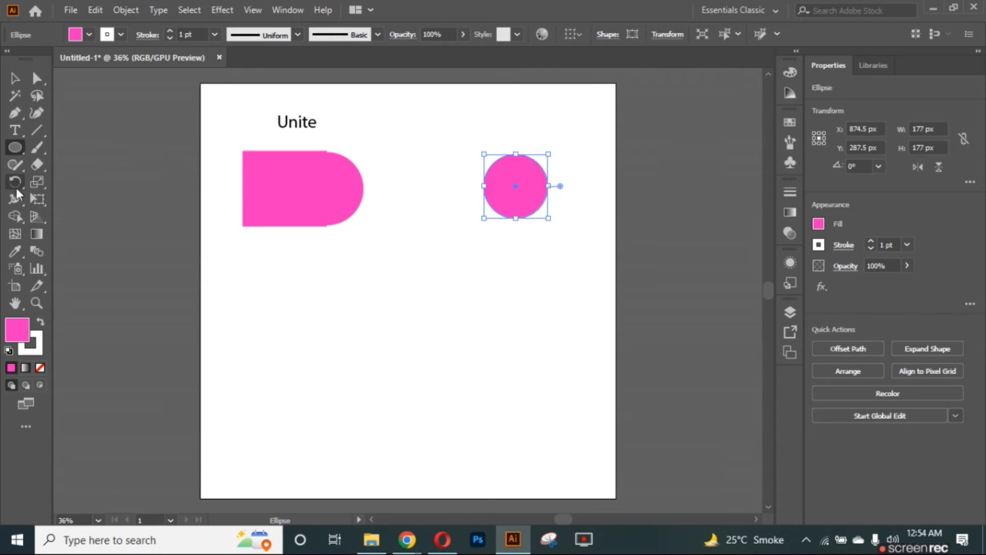
# Draw a five-pointed star about 173 px wide over the new circle and center it on the circle
pyautogui.moveTo(16, 153); pyautogui.dragTo(97, 215)
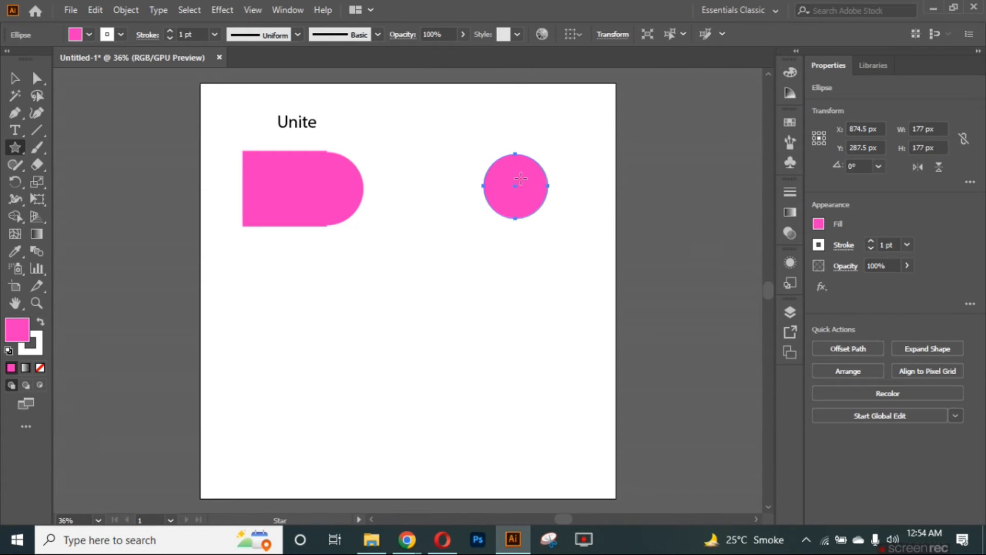
pyautogui.moveTo(516, 181); pyautogui.dragTo(544, 202)
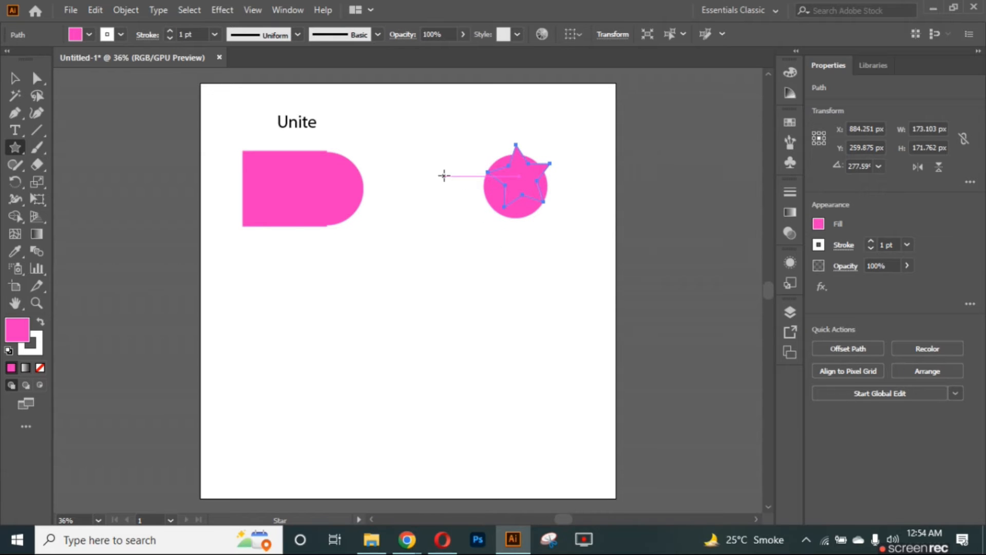
pyautogui.click(14, 80)
pyautogui.moveTo(504, 168); pyautogui.dragTo(514, 177)
# Fill the star with yellow (FFD83B)
pyautogui.click(790, 72)
pyautogui.moveTo(630, 105)
pyautogui.mouseDown()
pyautogui.moveTo(643, 124)
pyautogui.moveTo(632, 123)
pyautogui.mouseUp()
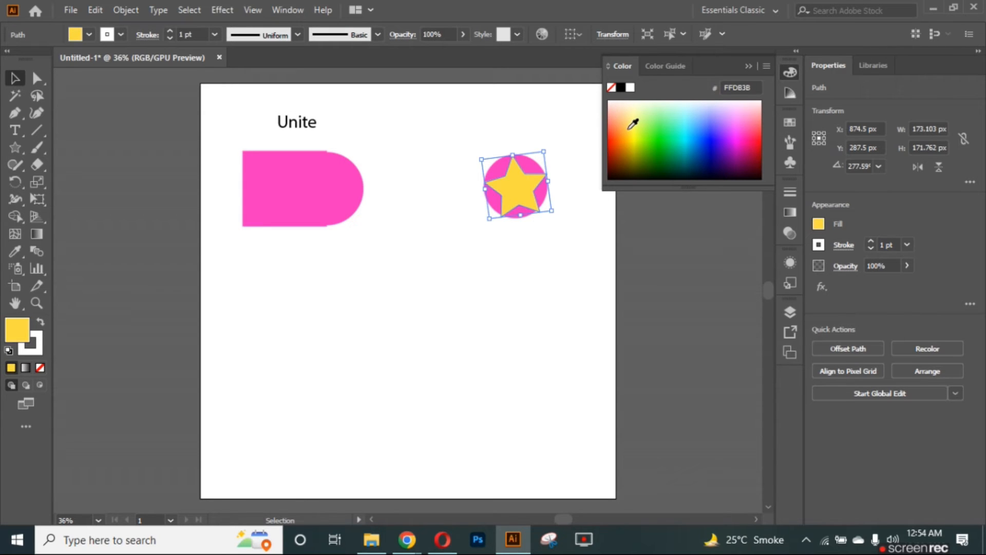
pyautogui.click(749, 66)
# Cut the star out of the circle behind it with the Minus Front pathfinder operation
pyautogui.keyDown('shift'); pyautogui.click(494, 165); pyautogui.keyUp('shift')
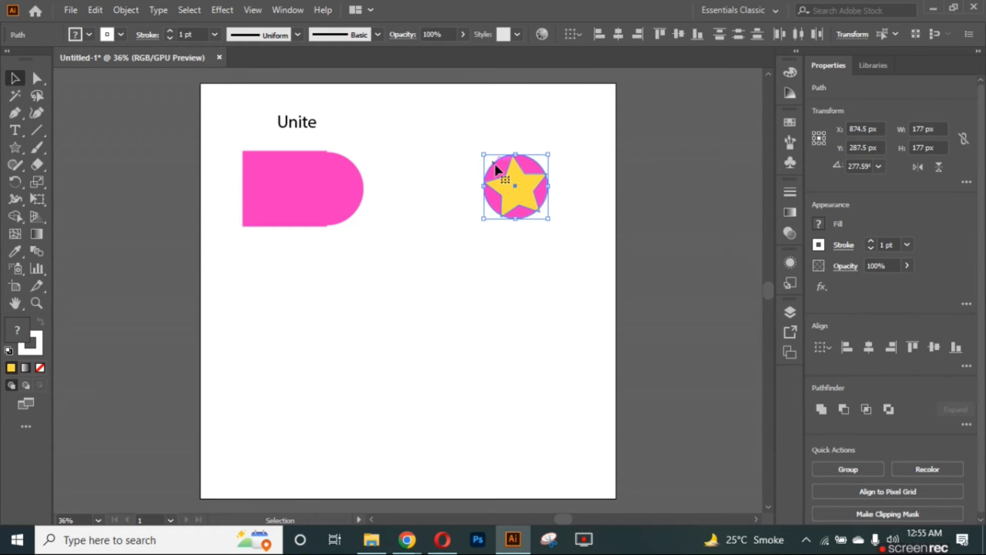
pyautogui.click(842, 409)
pyautogui.click(517, 182)
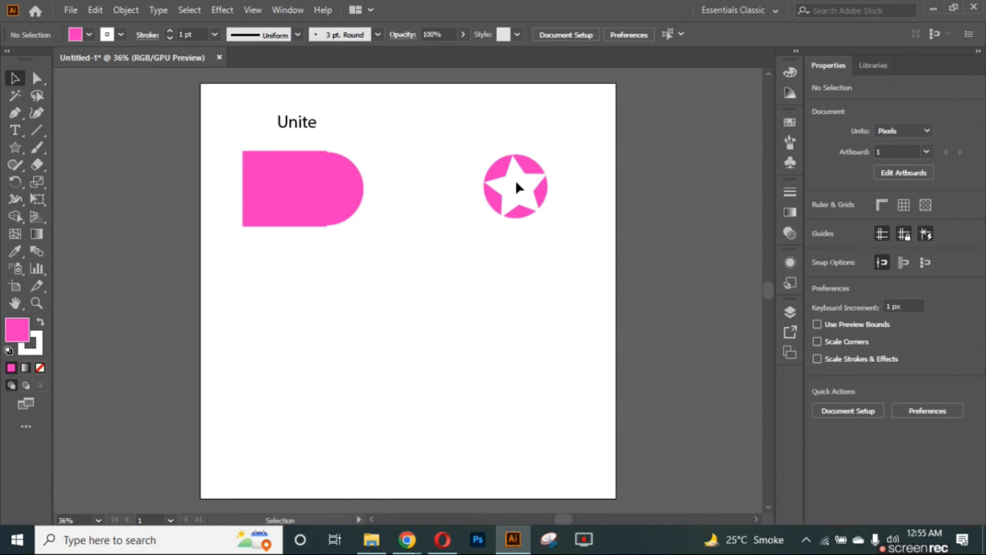
# Shift the cut-out circle slightly right and place the label "Minus- Front" above it, level with "Unite"
pyautogui.moveTo(502, 178); pyautogui.dragTo(512, 180)
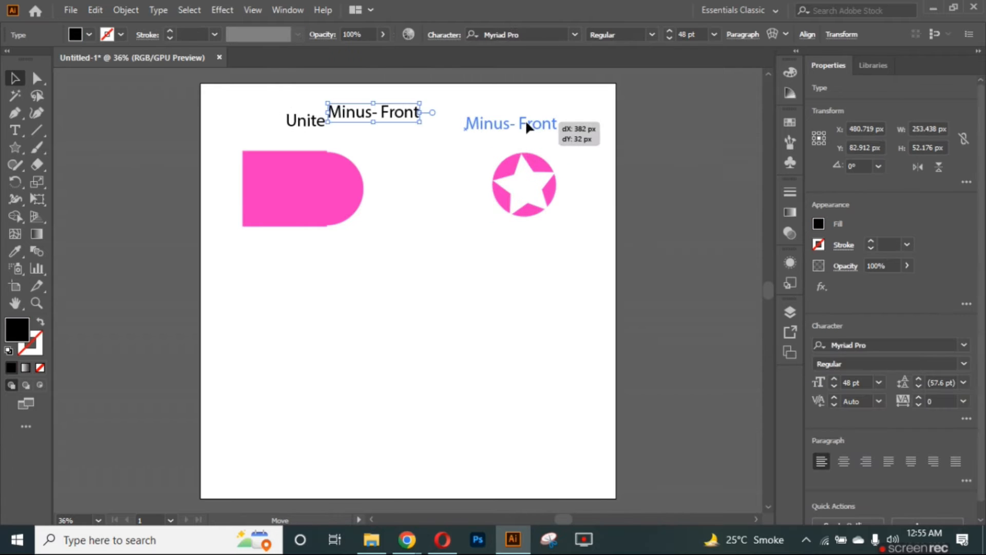
pyautogui.moveTo(525, 120); pyautogui.dragTo(524, 119)
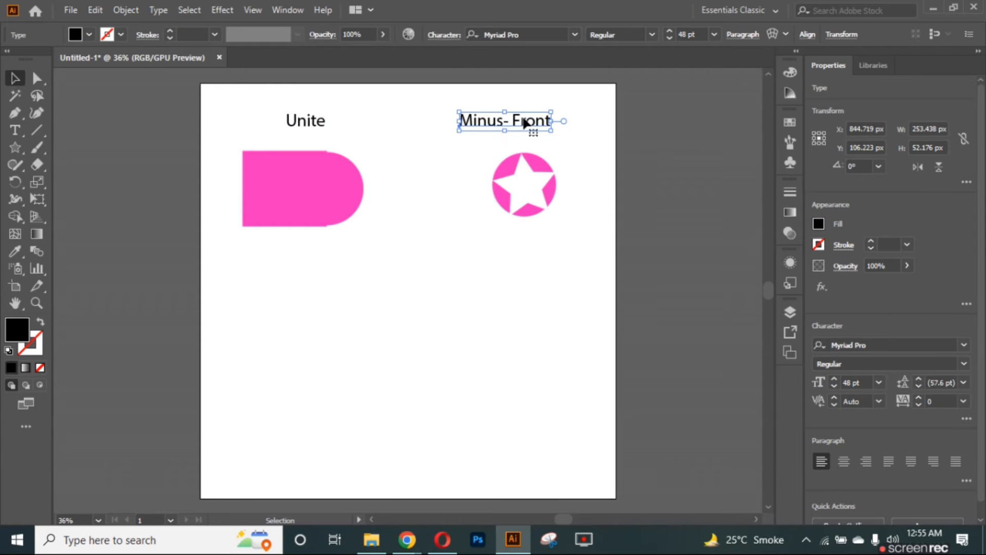
# Add a placeholder text object below the pink Unite shape
pyautogui.click(15, 130)
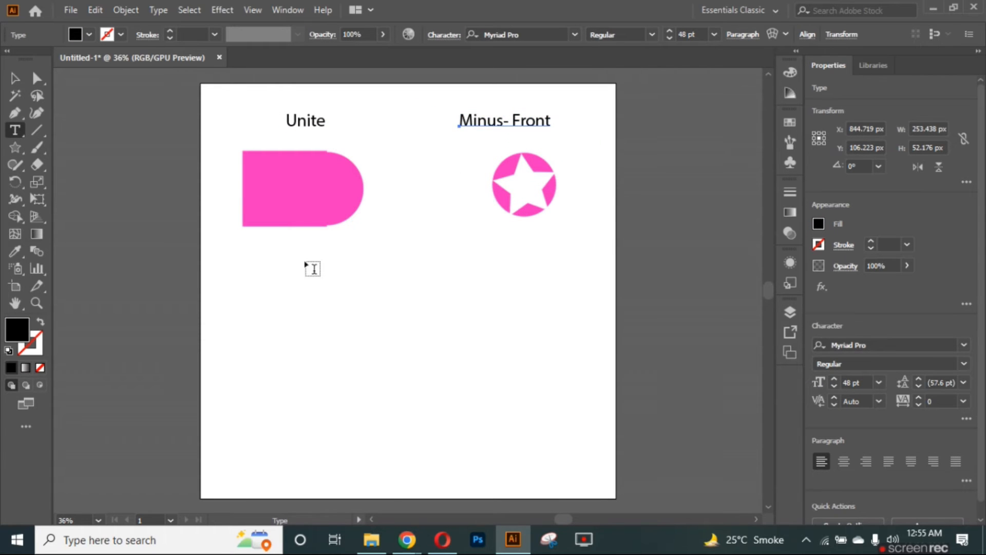
pyautogui.click(276, 254)
pyautogui.press('Escape')
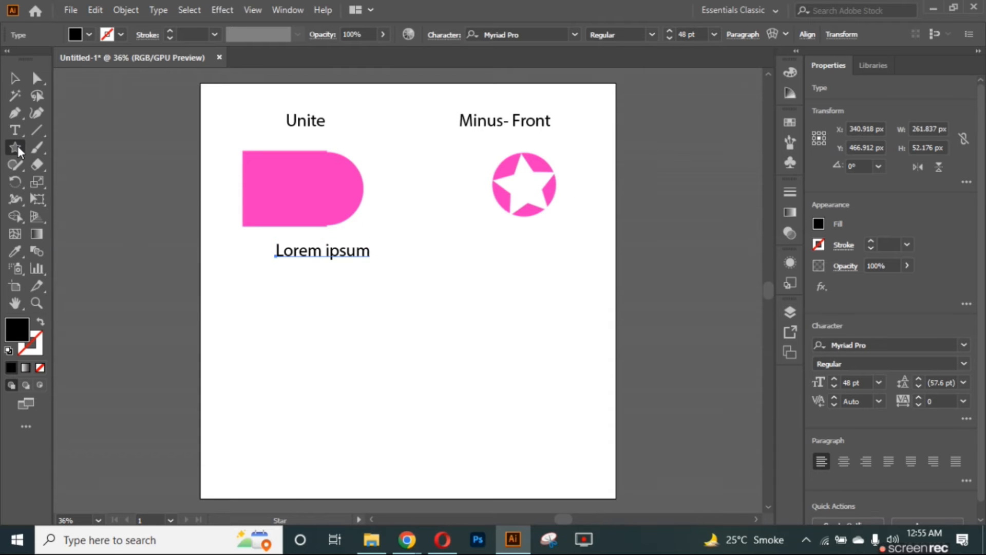
# Draw a black rectangle about 234 by 200 px below the placeholder text and a circle about 190 px wide overlapping its upper-right corner
pyautogui.click(18, 150)
pyautogui.click(77, 147)
pyautogui.moveTo(280, 302); pyautogui.dragTo(364, 374)
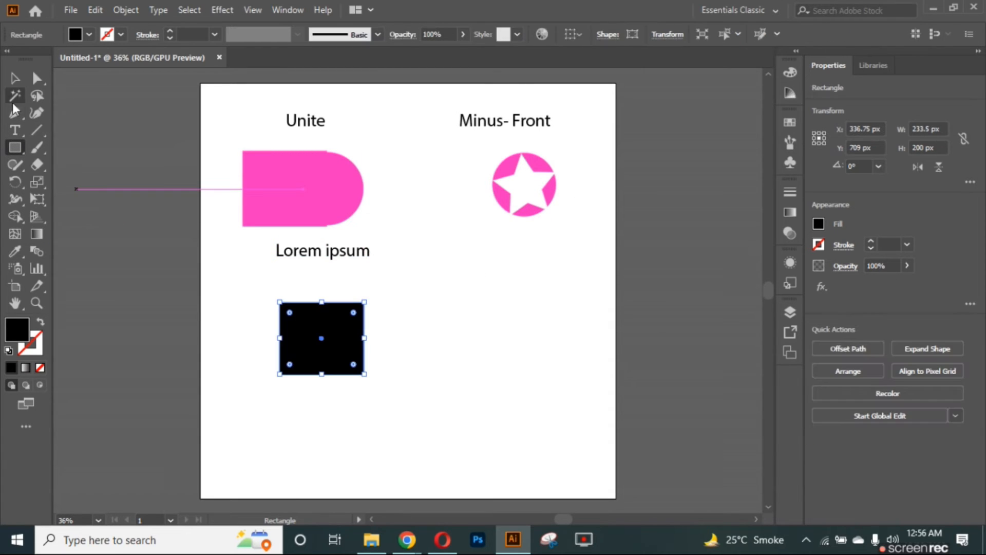
pyautogui.click(20, 152)
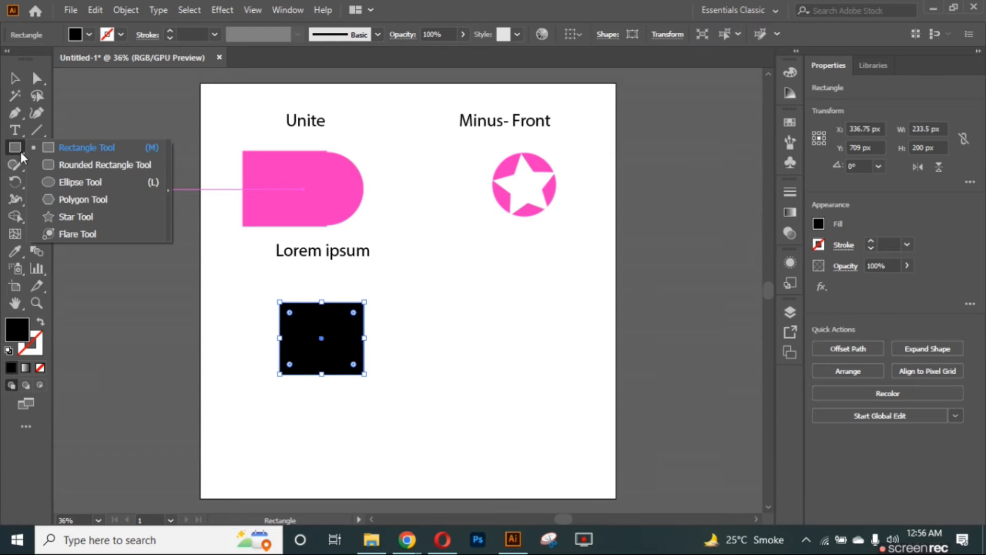
pyautogui.click(82, 182)
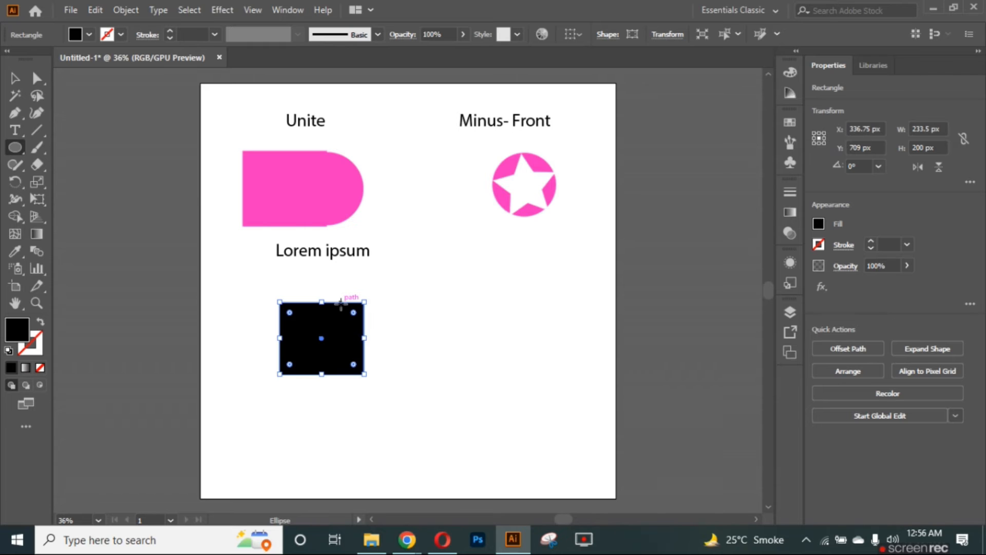
pyautogui.moveTo(335, 295); pyautogui.dragTo(406, 365)
pyautogui.click(15, 78)
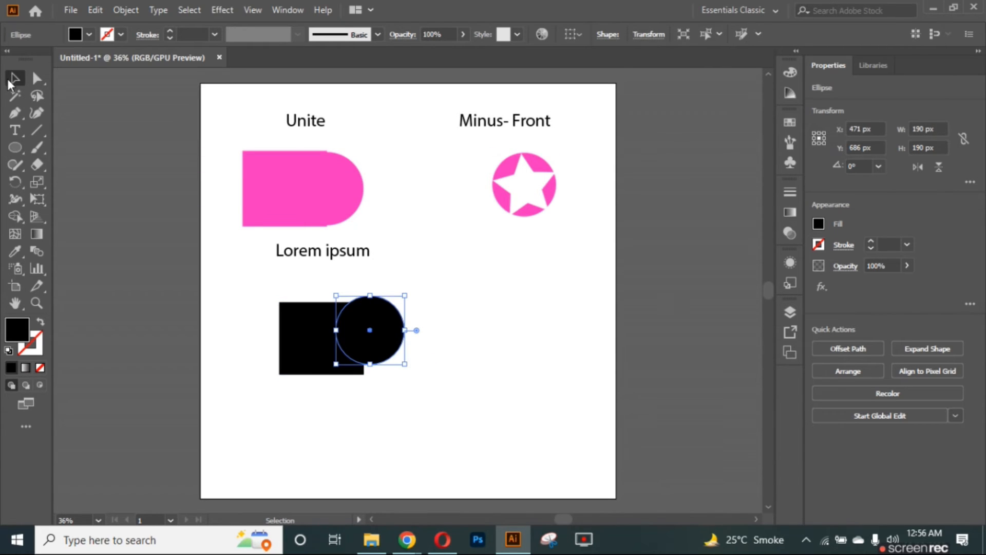
# Fill the circle with dark orange and place a copy of it over the rectangle's lower-left corner
pyautogui.click(791, 72)
pyautogui.click(624, 146)
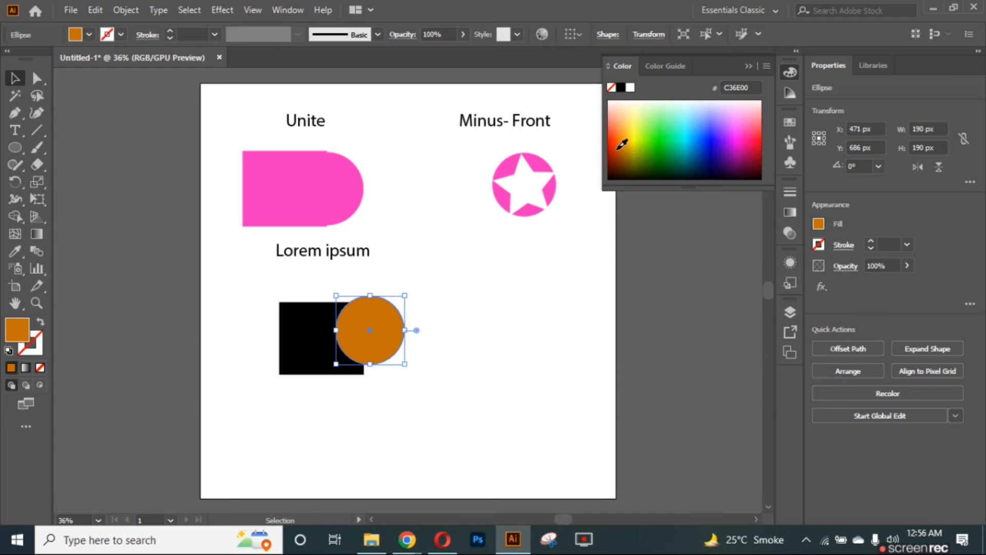
pyautogui.click(624, 147)
pyautogui.moveTo(378, 316); pyautogui.dragTo(258, 353)
# Combine both orange circles and the rectangle with the Exclude pathfinder operation
pyautogui.keyDown('shift'); pyautogui.click(374, 349); pyautogui.keyUp('shift')
pyautogui.keyDown('shift'); pyautogui.click(312, 317); pyautogui.keyUp('shift')
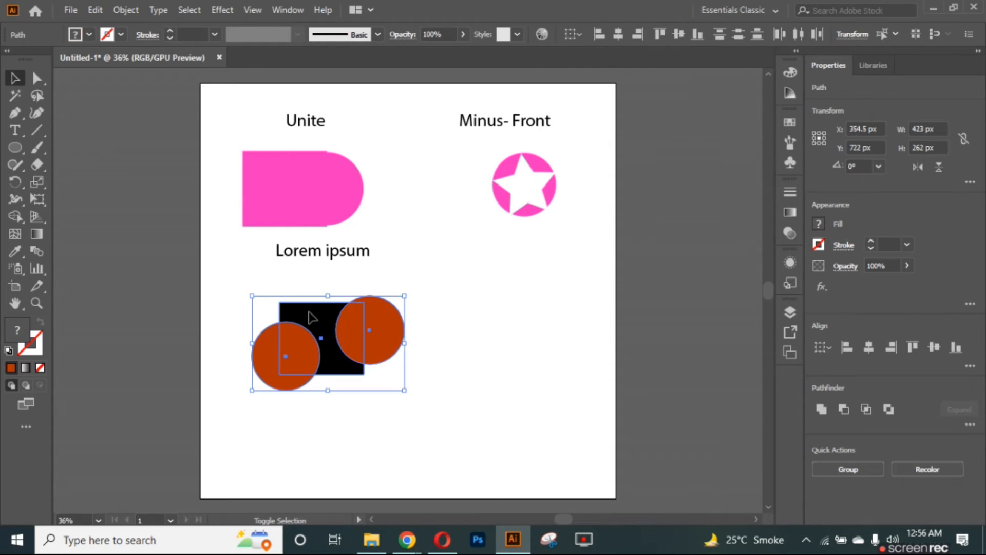
pyautogui.click(884, 412)
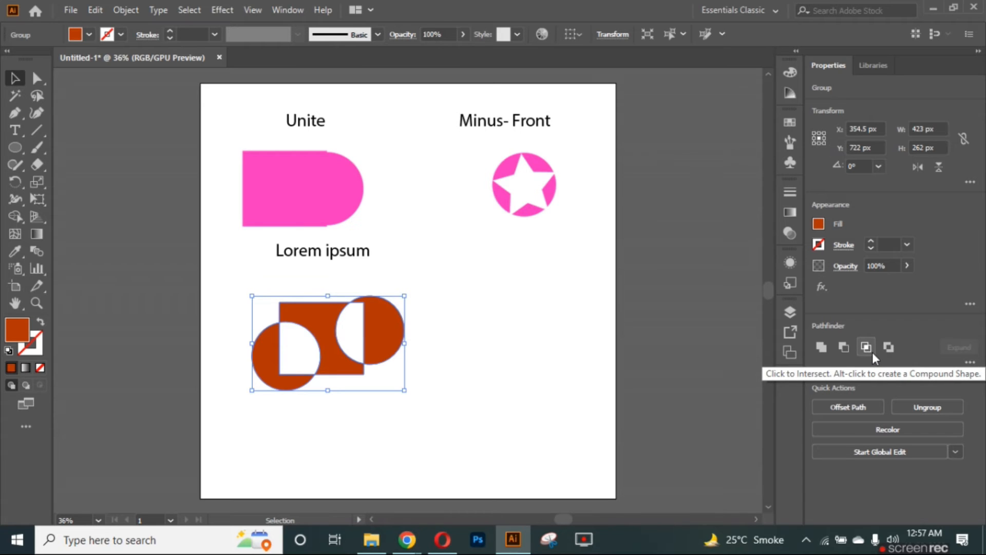
# Move the placeholder text down closer to the excluded shape and change its wording to "Exclude"
pyautogui.moveTo(327, 254); pyautogui.dragTo(322, 270)
pyautogui.doubleClick(321, 270)
pyautogui.hotkey('ctrl', 'a')
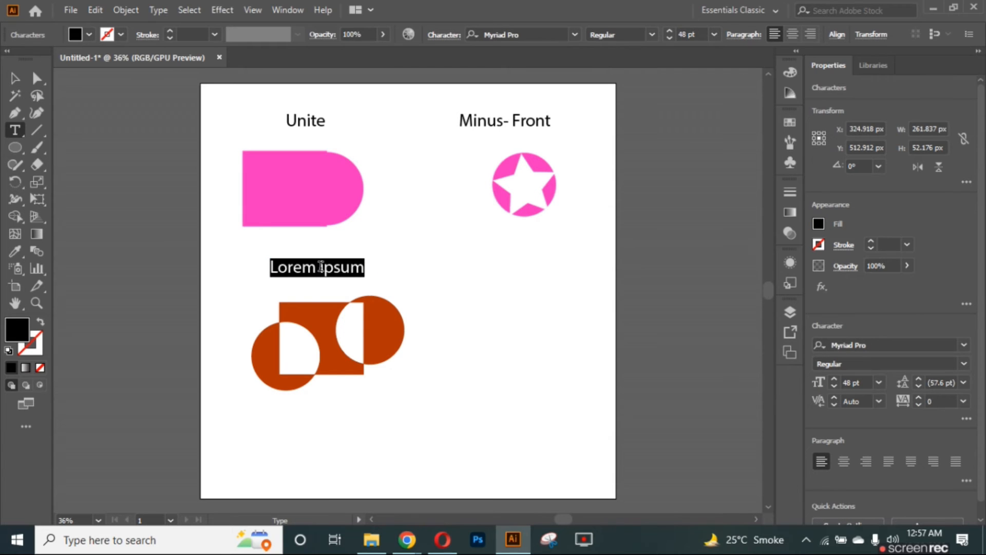
pyautogui.write('Exclude')
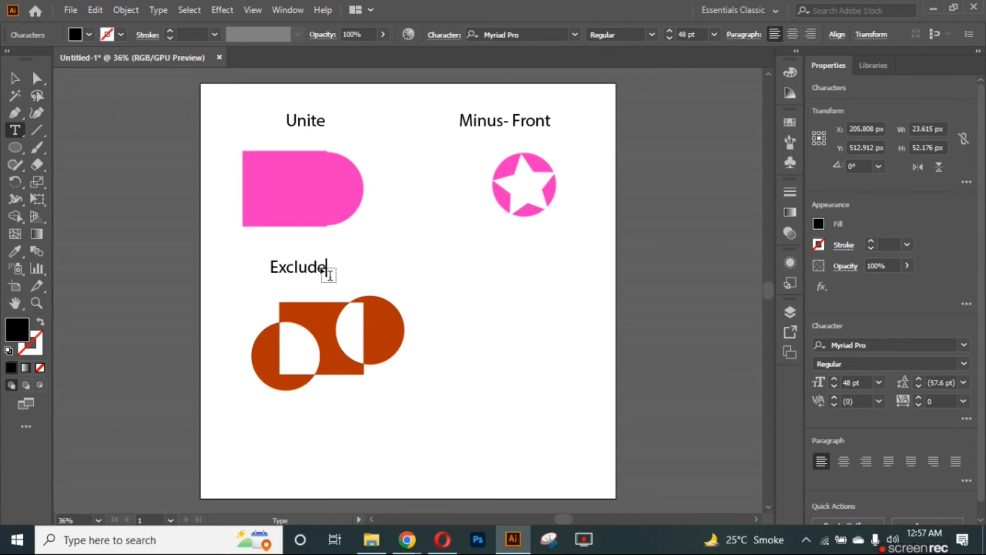
# Move the "Exclude" label horizontally to below the star cut-out circle and change its wording to "Intersect"
pyautogui.click(15, 78)
pyautogui.moveTo(315, 268); pyautogui.dragTo(520, 267)
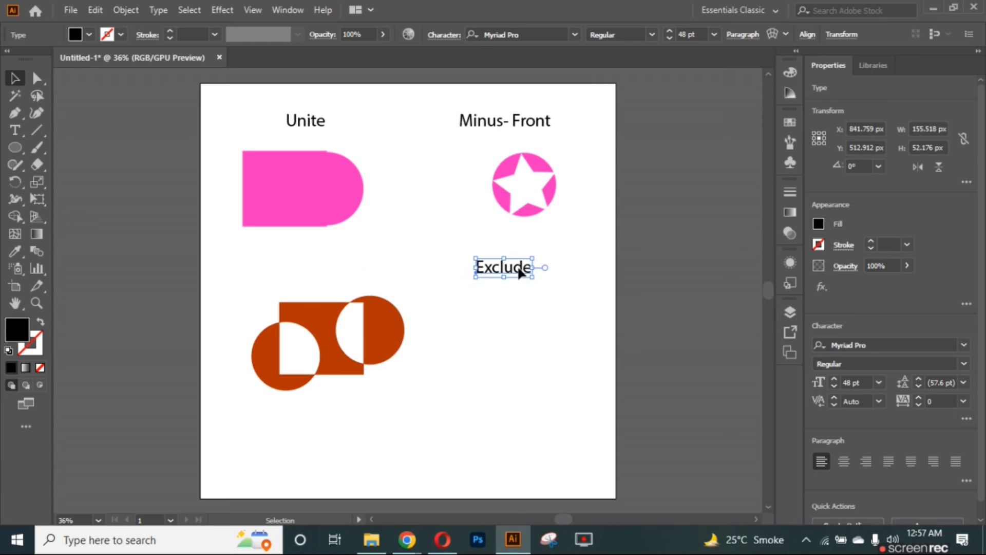
pyautogui.press('t')
pyautogui.doubleClick(520, 273)
pyautogui.write('Intersect')
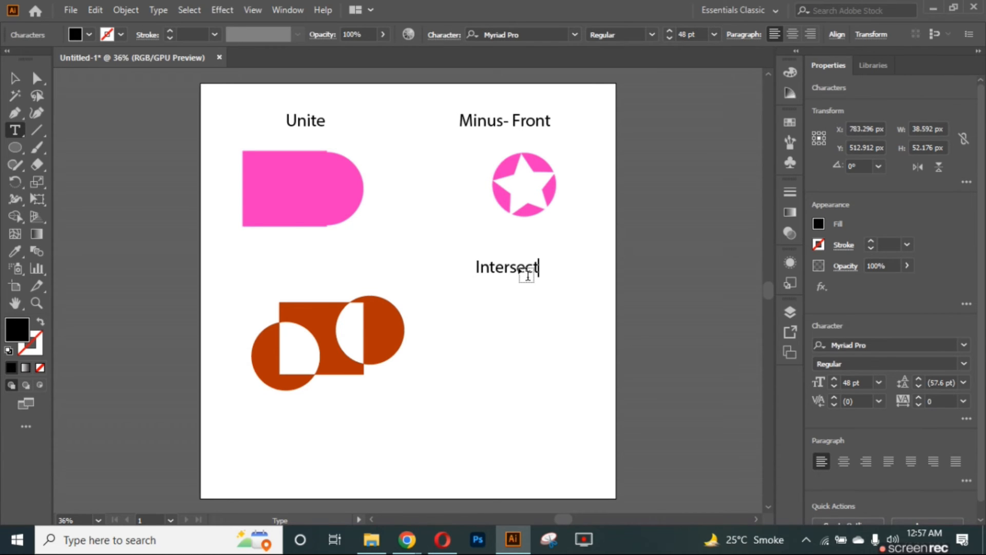
# Draw a circle about 194 px wide below the "Intersect" label and add a second 194 px circle beside it
pyautogui.click(15, 148)
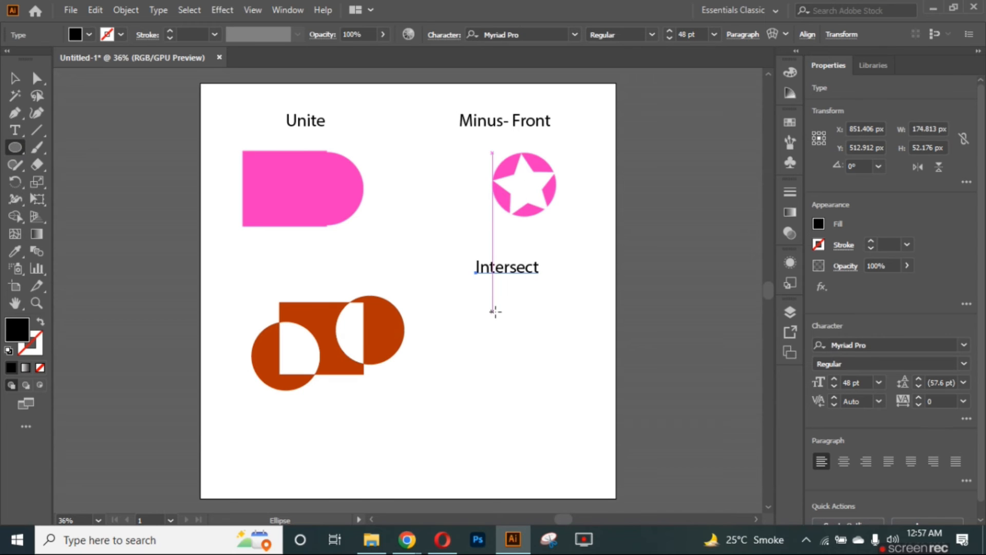
pyautogui.moveTo(493, 311); pyautogui.dragTo(560, 382)
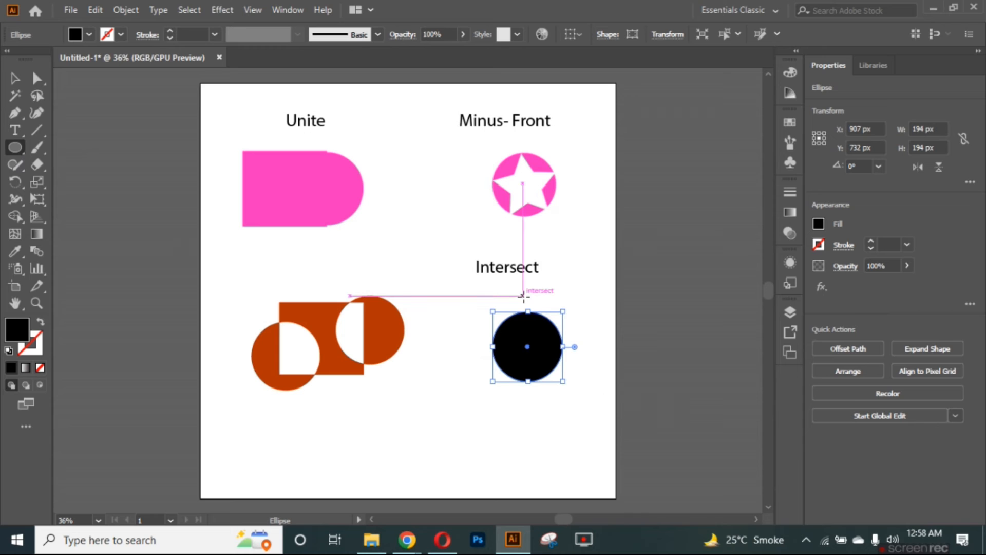
pyautogui.click(578, 364)
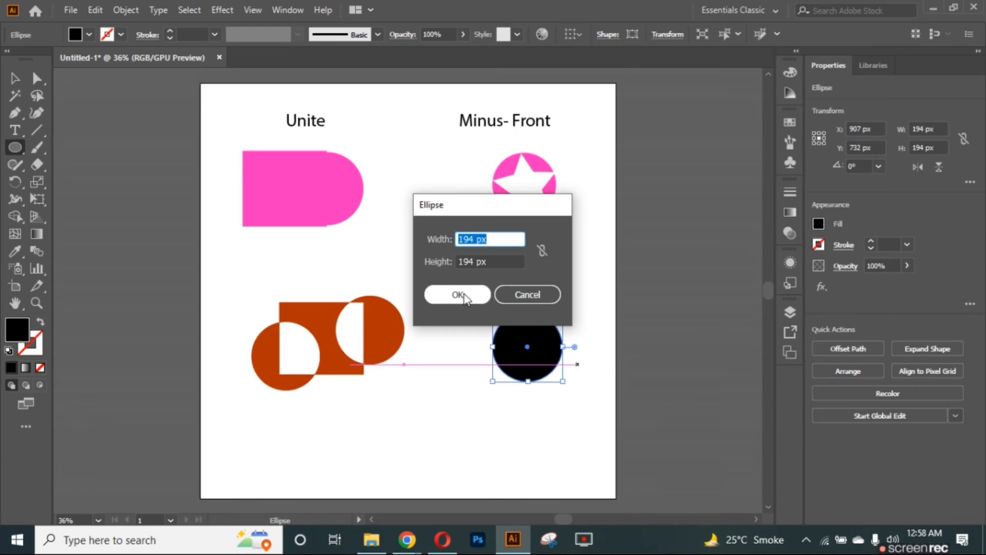
pyautogui.press('Return')
pyautogui.press('v')
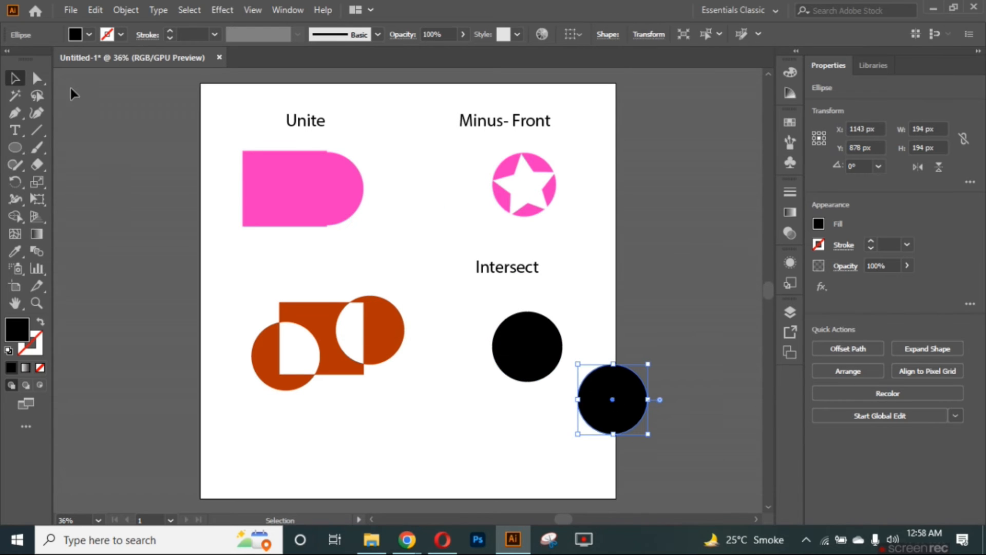
# Overlap the second circle with the first, slightly up and to the right, and reduce both to their shared area with the Intersect pathfinder
pyautogui.moveTo(618, 405); pyautogui.dragTo(547, 345)
pyautogui.keyDown('shift'); pyautogui.click(494, 360); pyautogui.keyUp('shift')
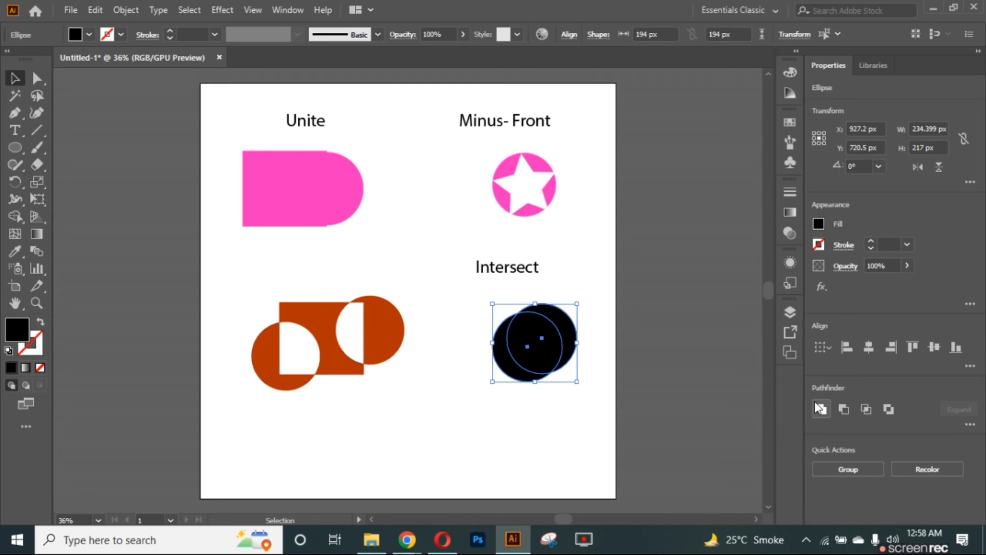
pyautogui.click(867, 410)
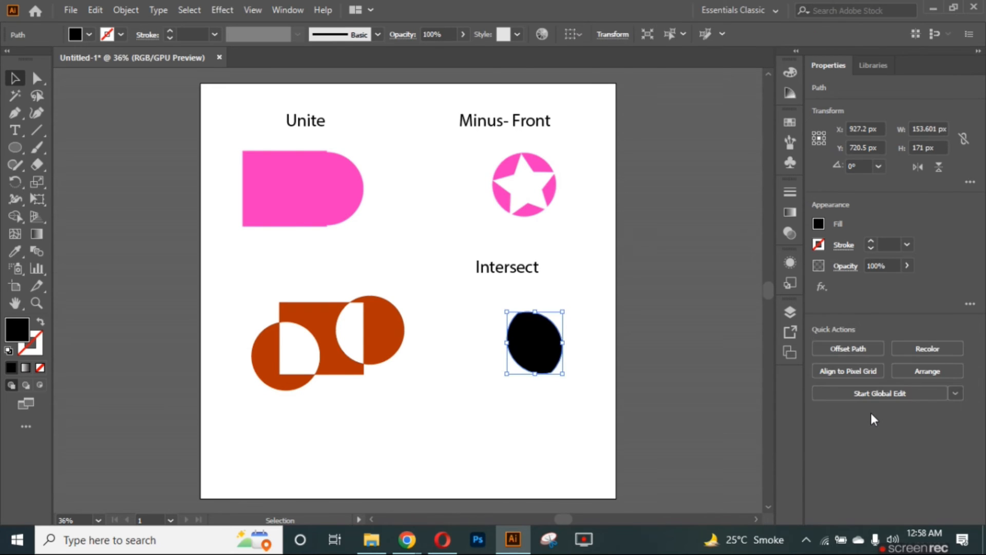
# Copy the "Intersect" label to above the orange excluded shape and change the copy's wording to "Exclude"
pyautogui.click(513, 269)
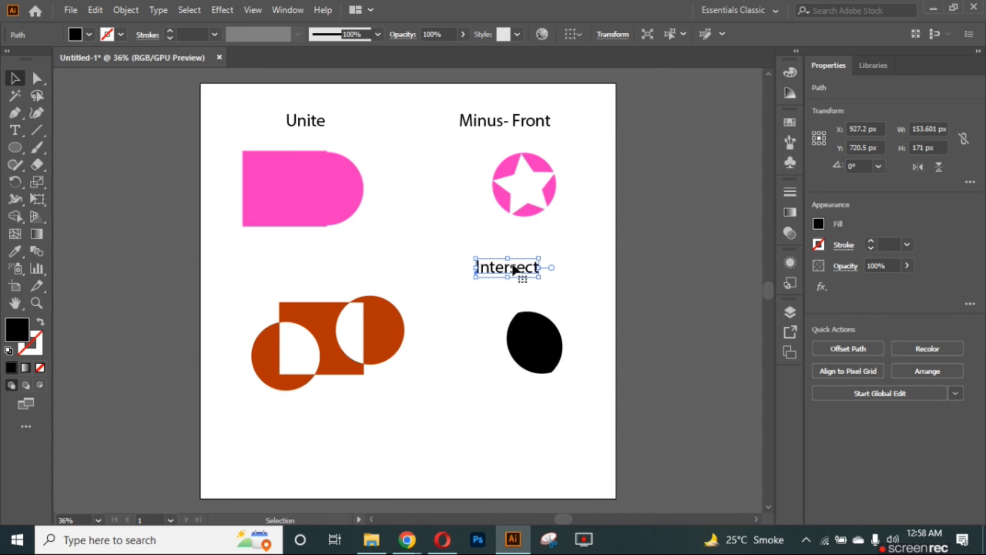
pyautogui.moveTo(514, 269); pyautogui.dragTo(317, 268)
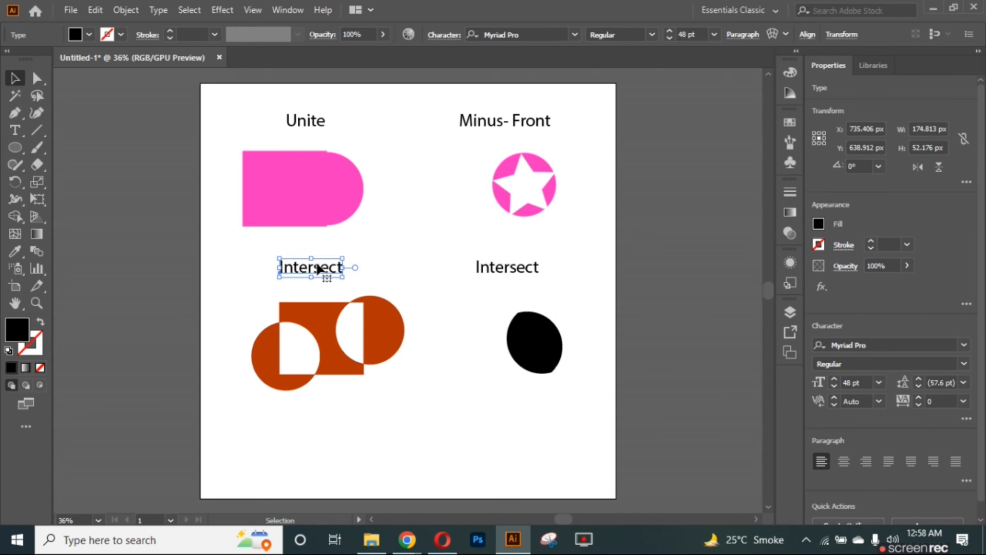
pyautogui.doubleClick(317, 263)
pyautogui.write('Exl')
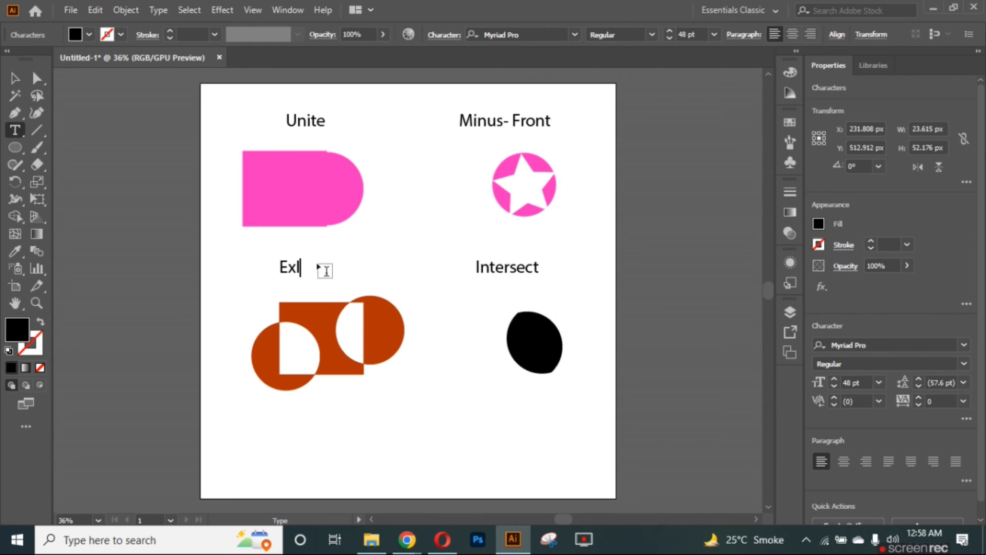
pyautogui.write('clude')
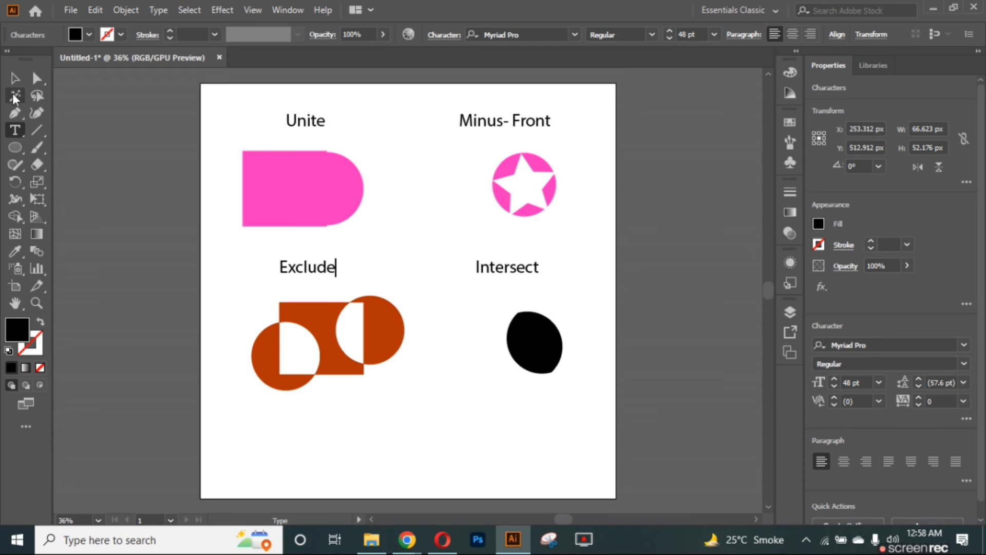
pyautogui.click(14, 78)
pyautogui.moveTo(307, 274); pyautogui.dragTo(299, 419)
pyautogui.hotkey('ctrl', 'z')
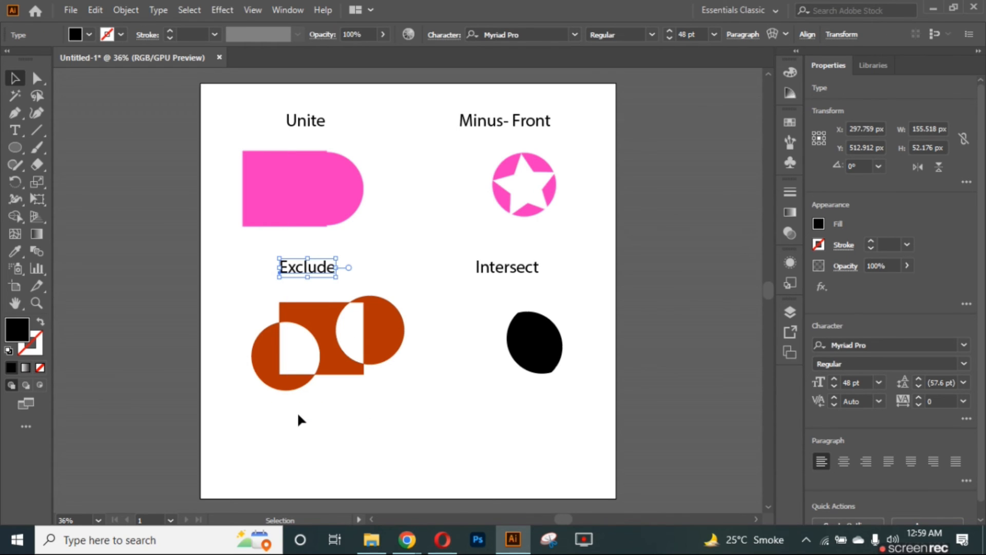
# Draw a black circle about 182 px wide near the artboard's lower middle and an ellipse about 223 by 192 px overlapping its right side
pyautogui.click(15, 148)
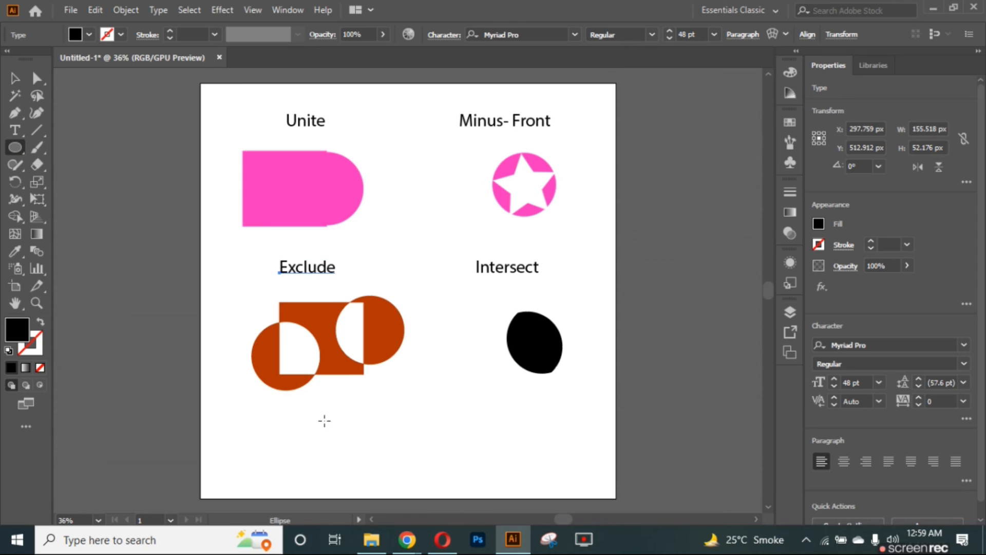
pyautogui.moveTo(393, 411); pyautogui.dragTo(460, 476)
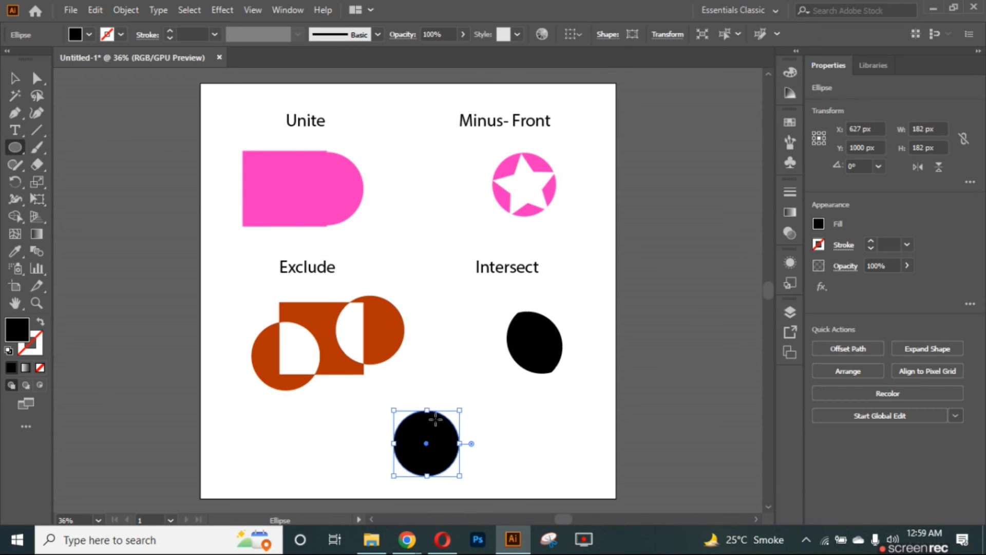
pyautogui.moveTo(427, 397); pyautogui.dragTo(507, 465)
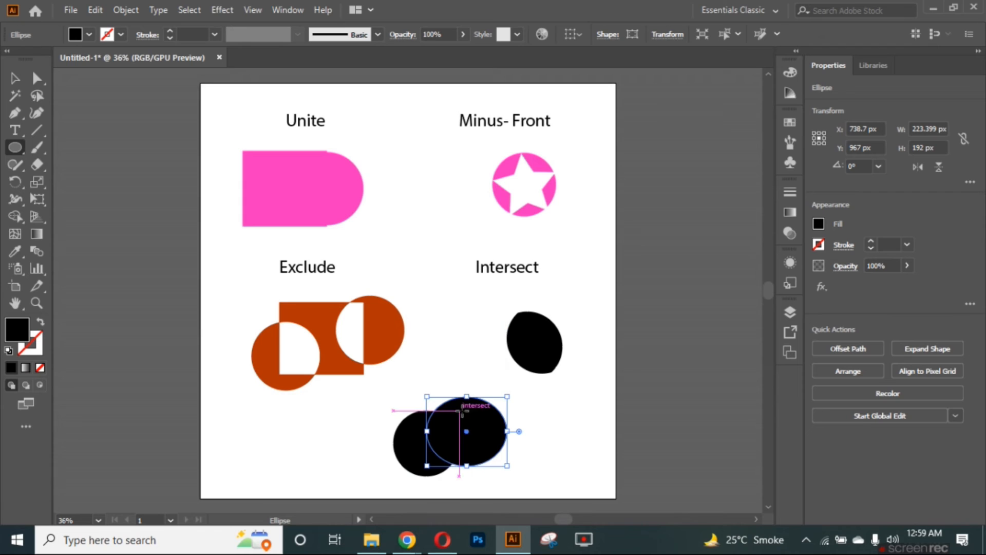
pyautogui.moveTo(470, 437); pyautogui.dragTo(453, 436)
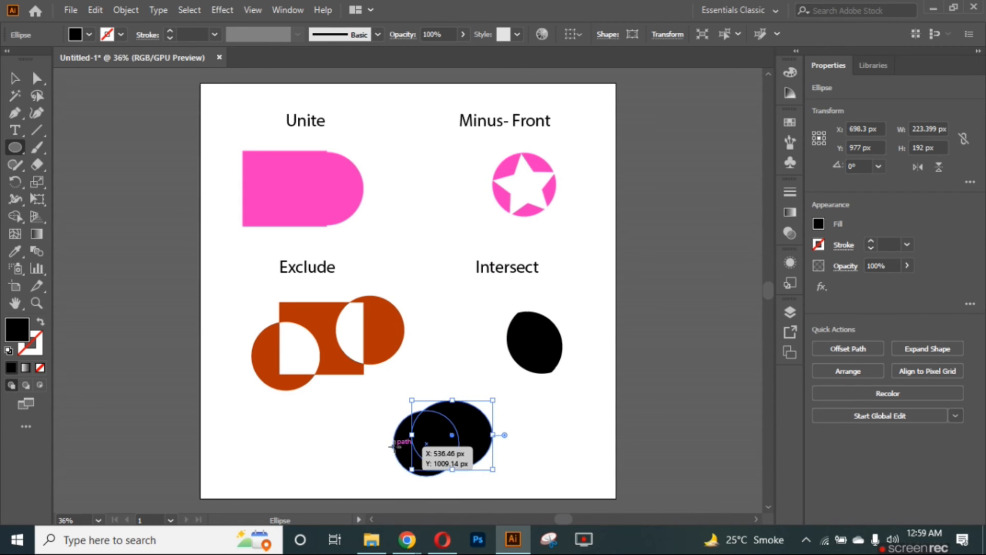
# Bring the smaller black circle to the front of the overlapping ellipse
pyautogui.press('v')
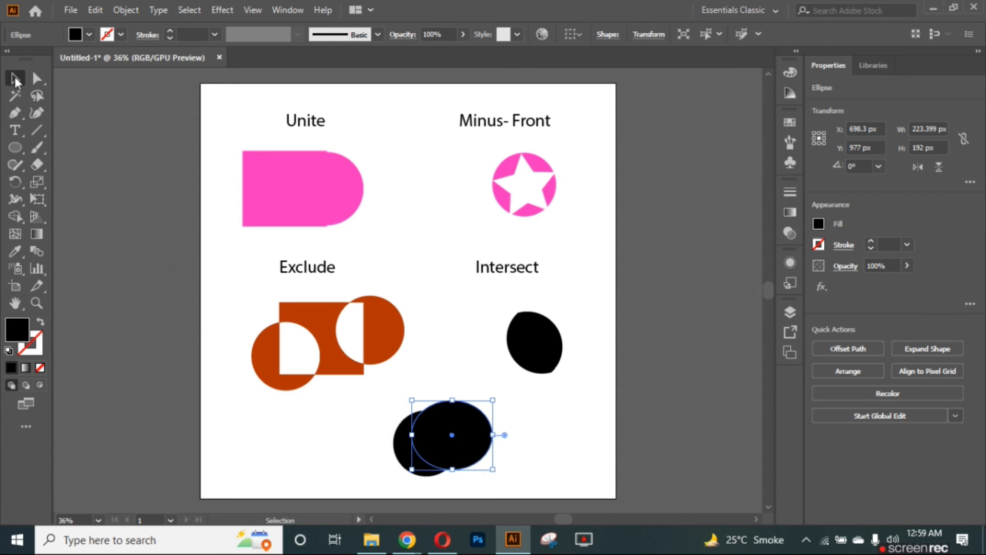
pyautogui.click(397, 443)
pyautogui.rightClick(397, 442)
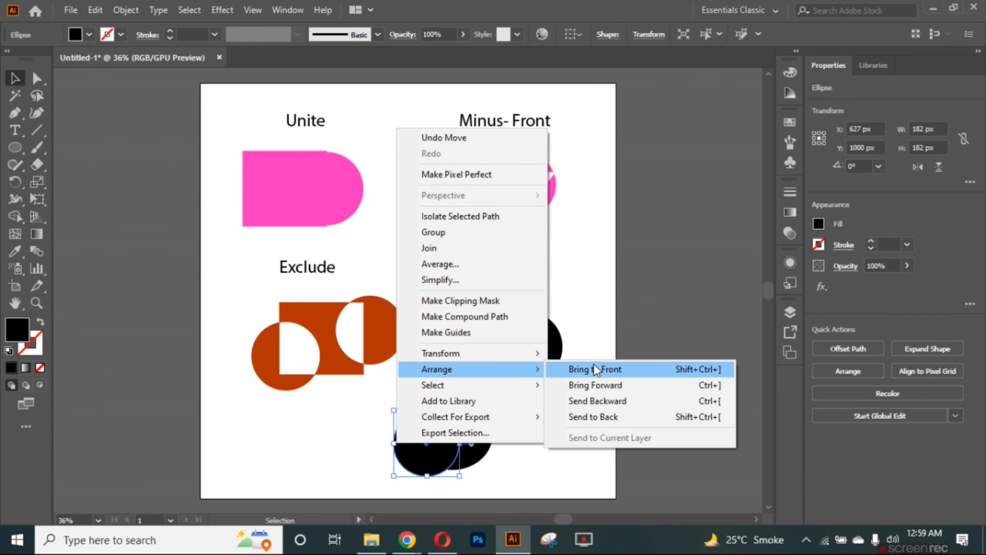
pyautogui.click(597, 366)
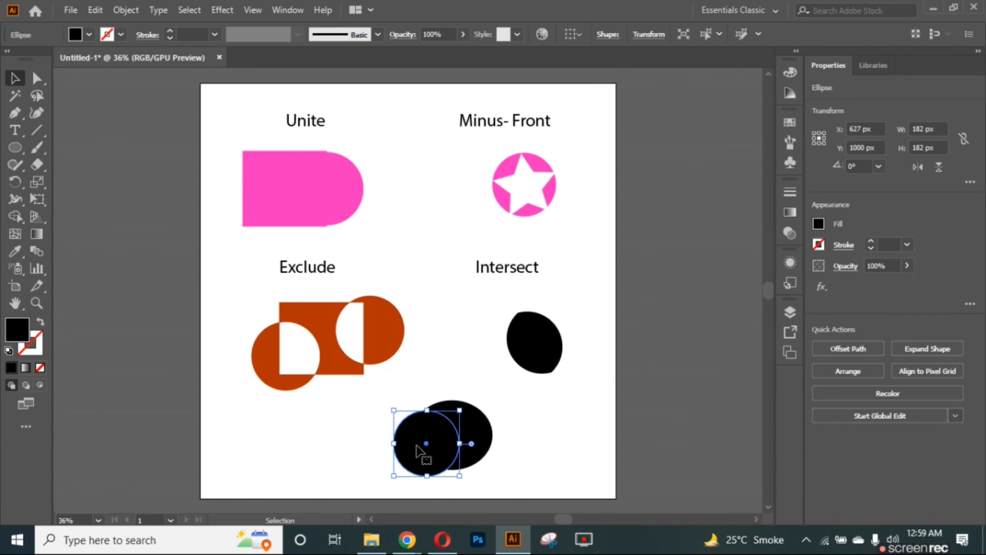
# Fill the front circle with a pale pinkish-beige tint from the Color Guide
pyautogui.click(788, 90)
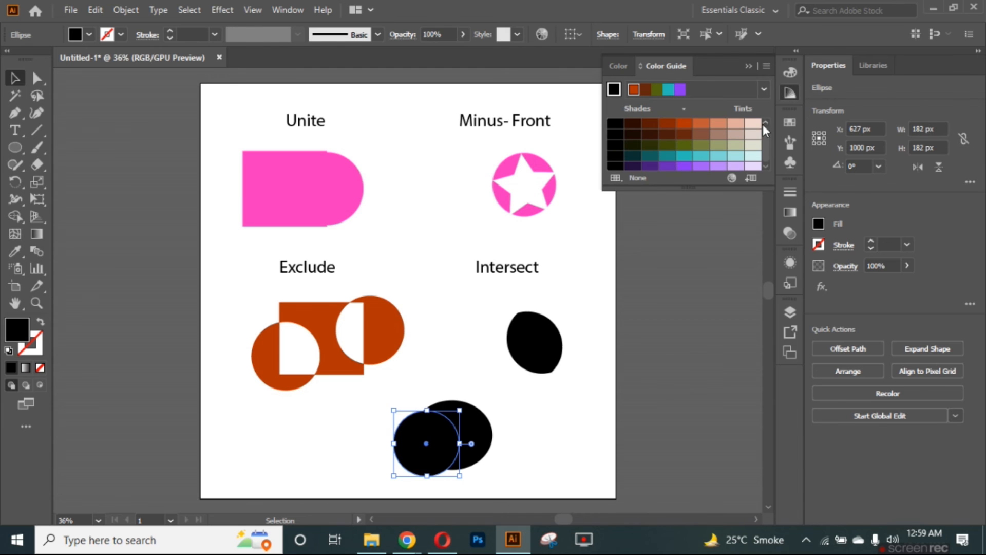
pyautogui.click(753, 135)
pyautogui.click(748, 68)
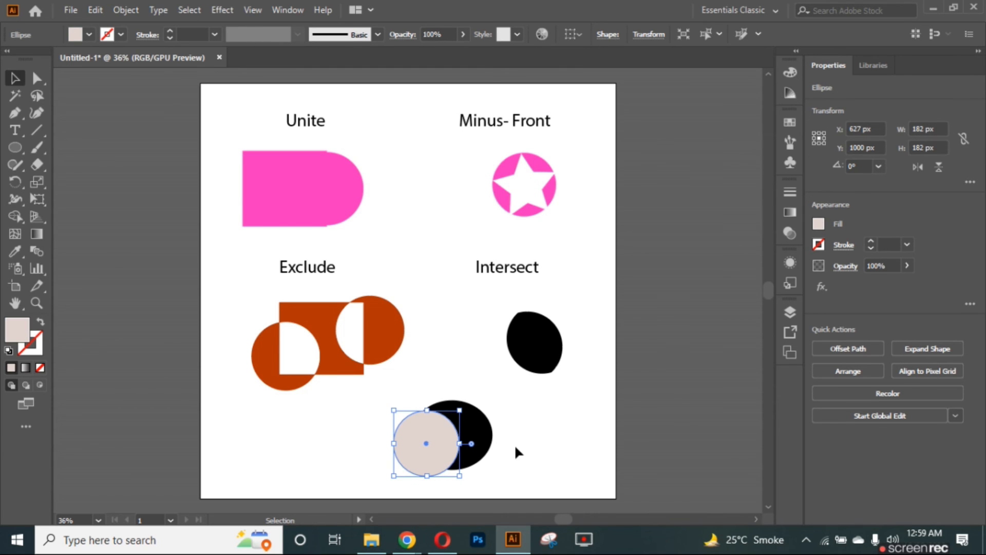
# Subtract the black ellipse from the pale beige circle with Minus Back and rotate the resulting crescent about 24° counterclockwise
pyautogui.keyDown('shift'); pyautogui.click(487, 450); pyautogui.keyUp('shift')
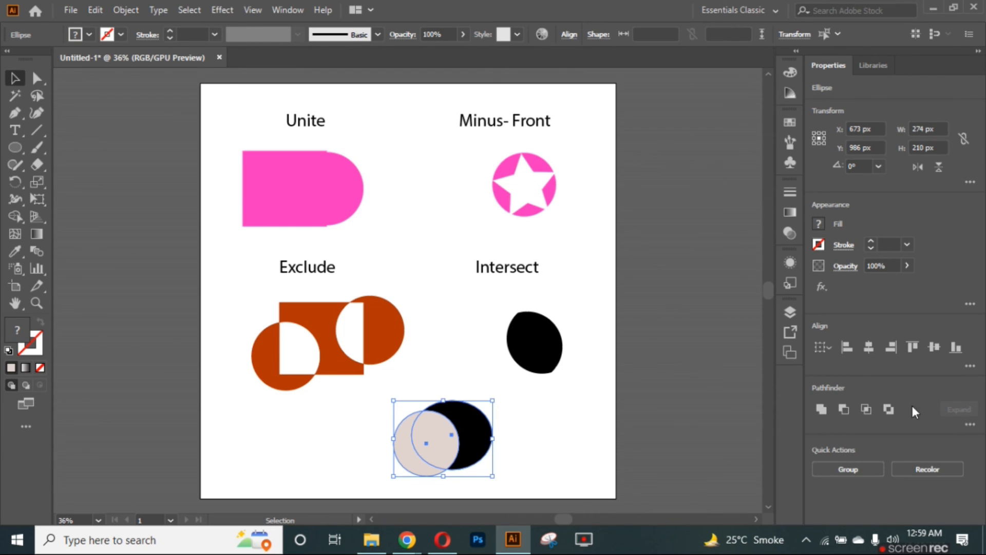
pyautogui.click(970, 425)
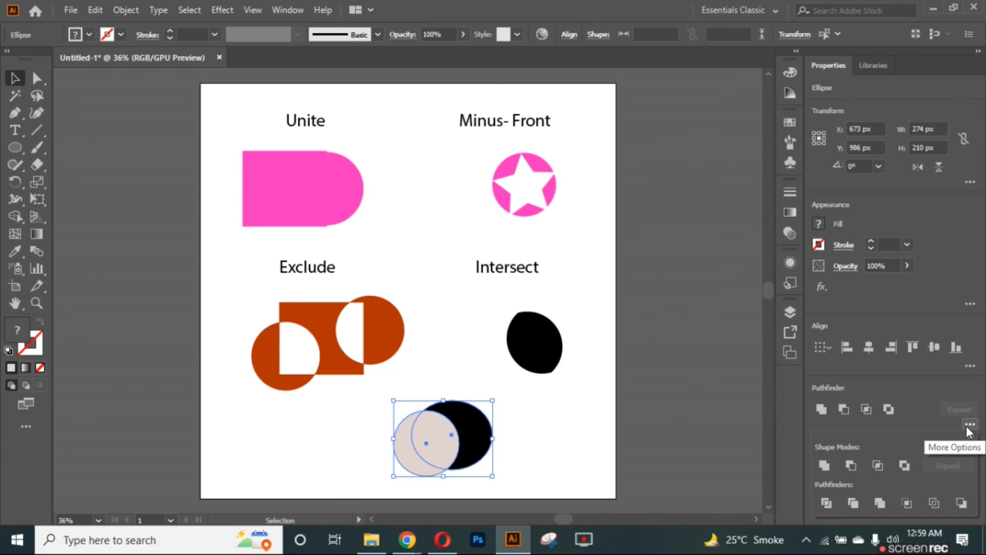
pyautogui.click(961, 503)
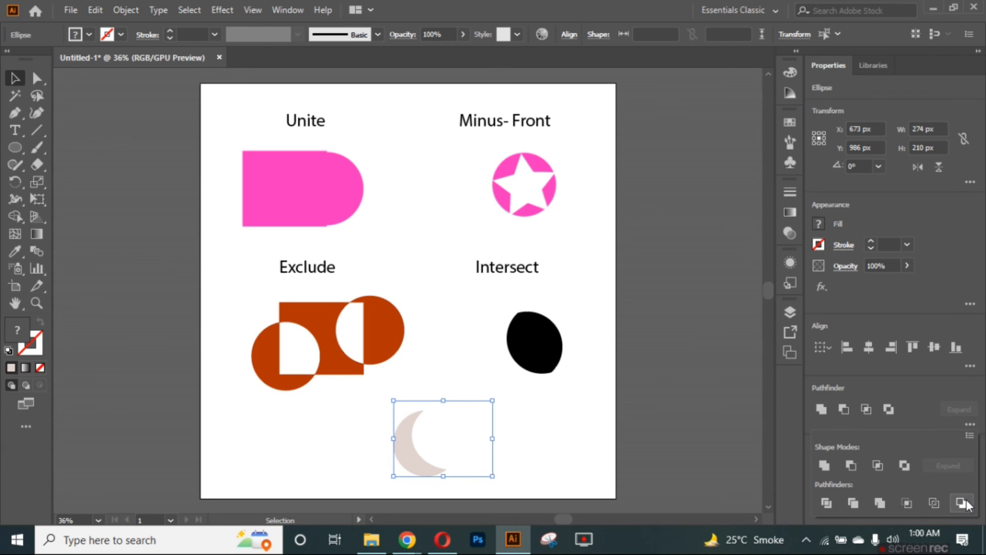
pyautogui.click(935, 412)
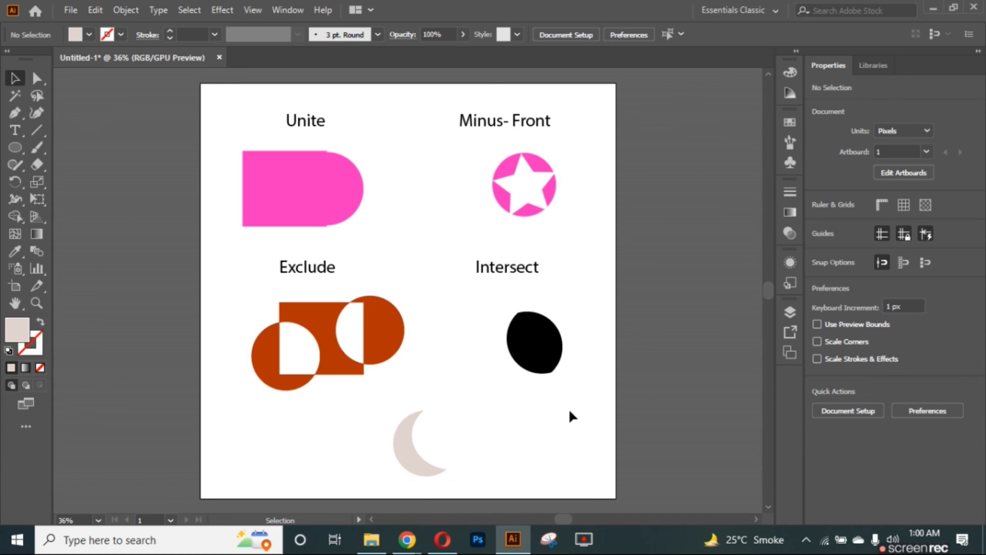
pyautogui.click(442, 470)
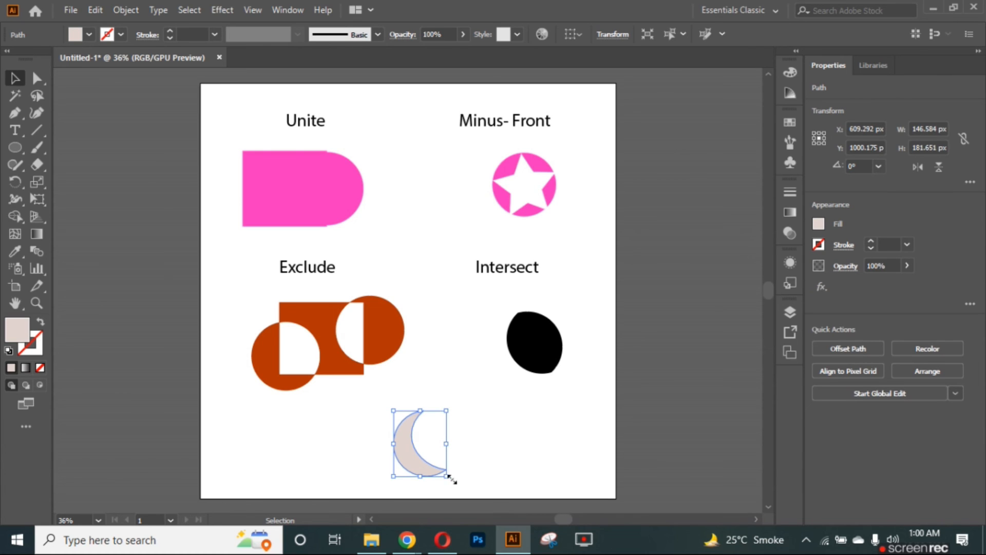
pyautogui.moveTo(453, 473); pyautogui.dragTo(479, 463)
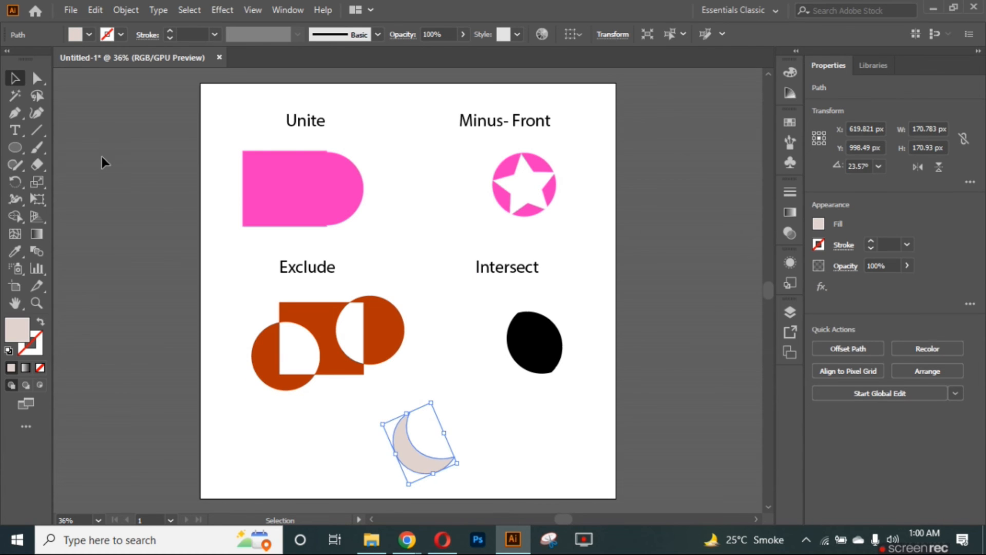
# Add the text label "Minus Back" and position it centred just above the beige crescent
pyautogui.click(15, 130)
pyautogui.click(405, 387)
pyautogui.write('Minu')
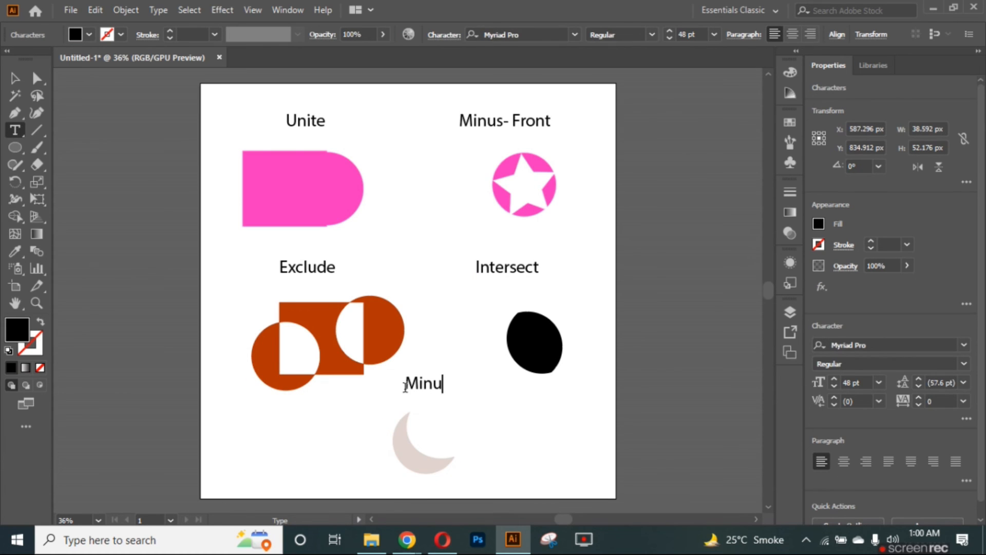
pyautogui.write('s Back')
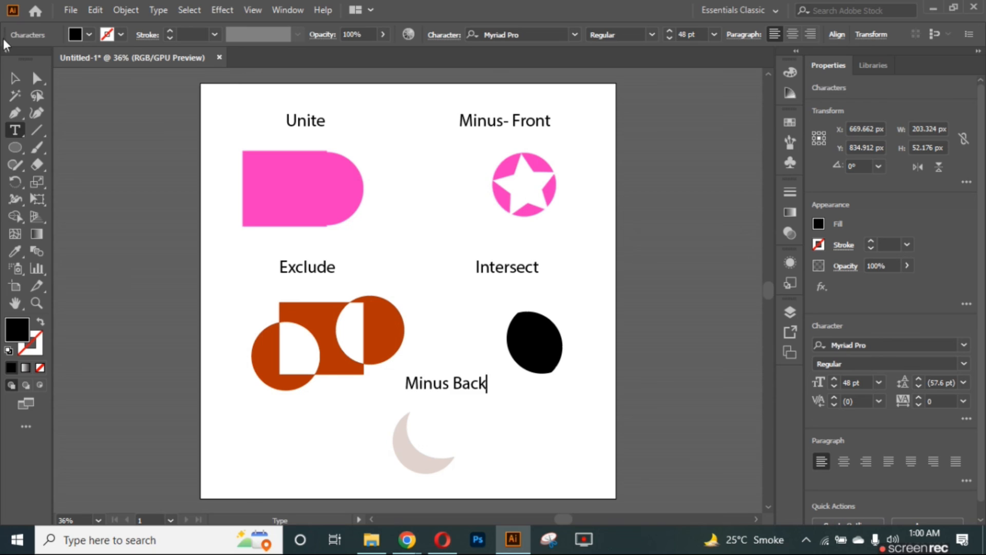
pyautogui.press('Escape')
pyautogui.moveTo(472, 380); pyautogui.dragTo(444, 391)
pyautogui.click(361, 465)
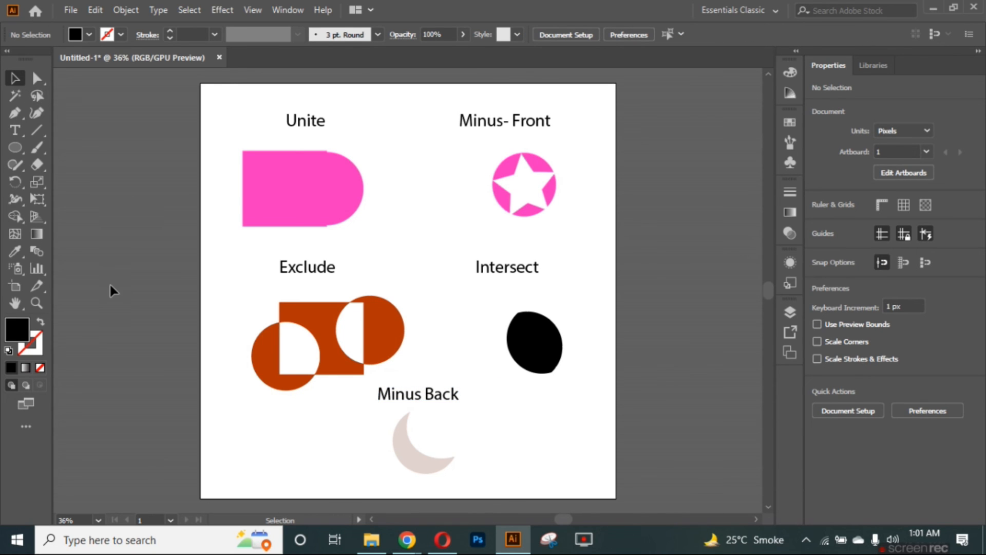
pyautogui.click(407, 464)
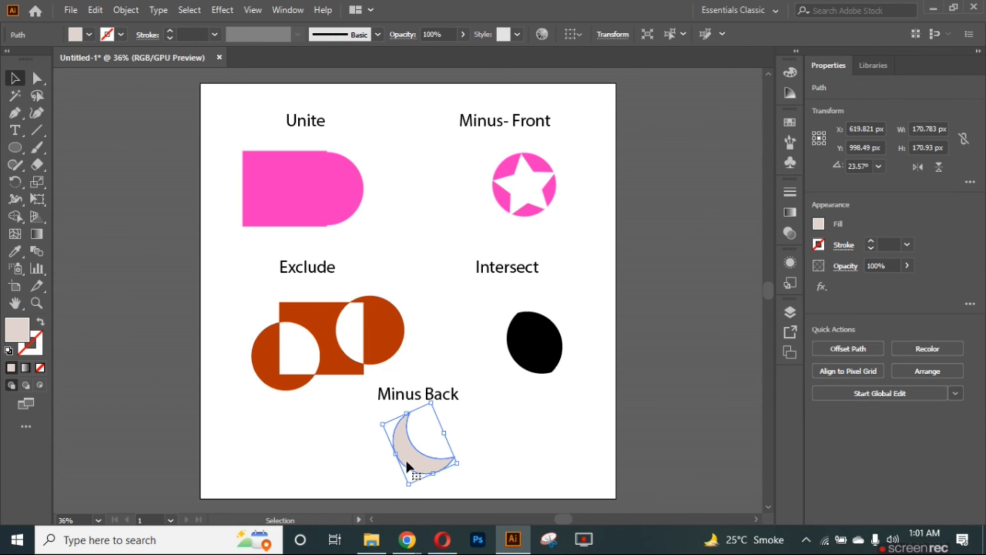
pyautogui.keyDown('shift'); pyautogui.click(544, 365); pyautogui.keyUp('shift')
pyautogui.click(969, 425)
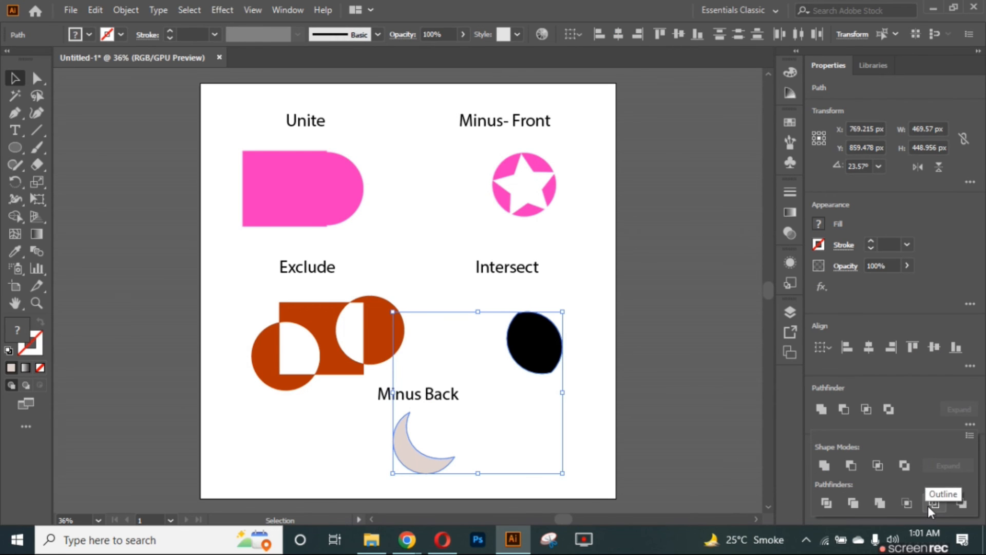
pyautogui.click(594, 415)
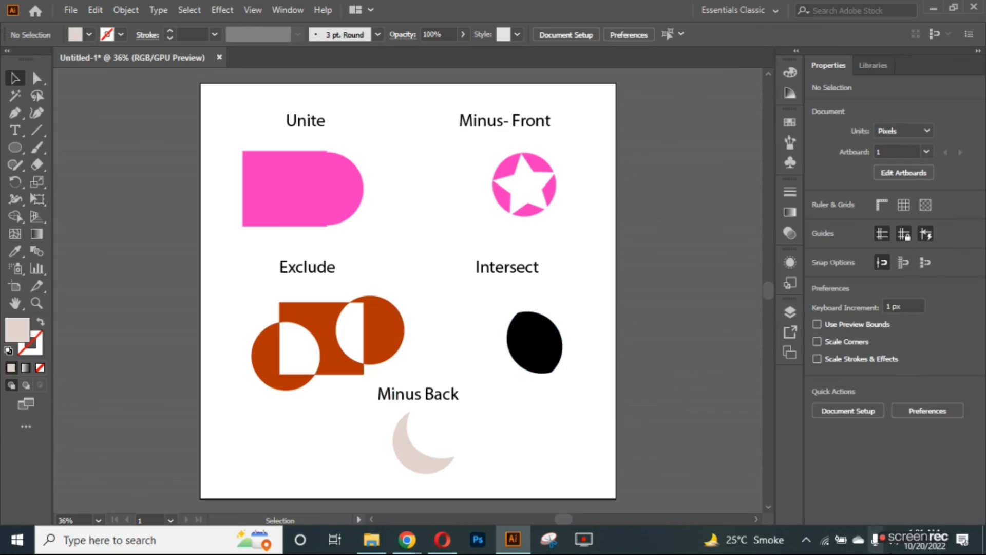